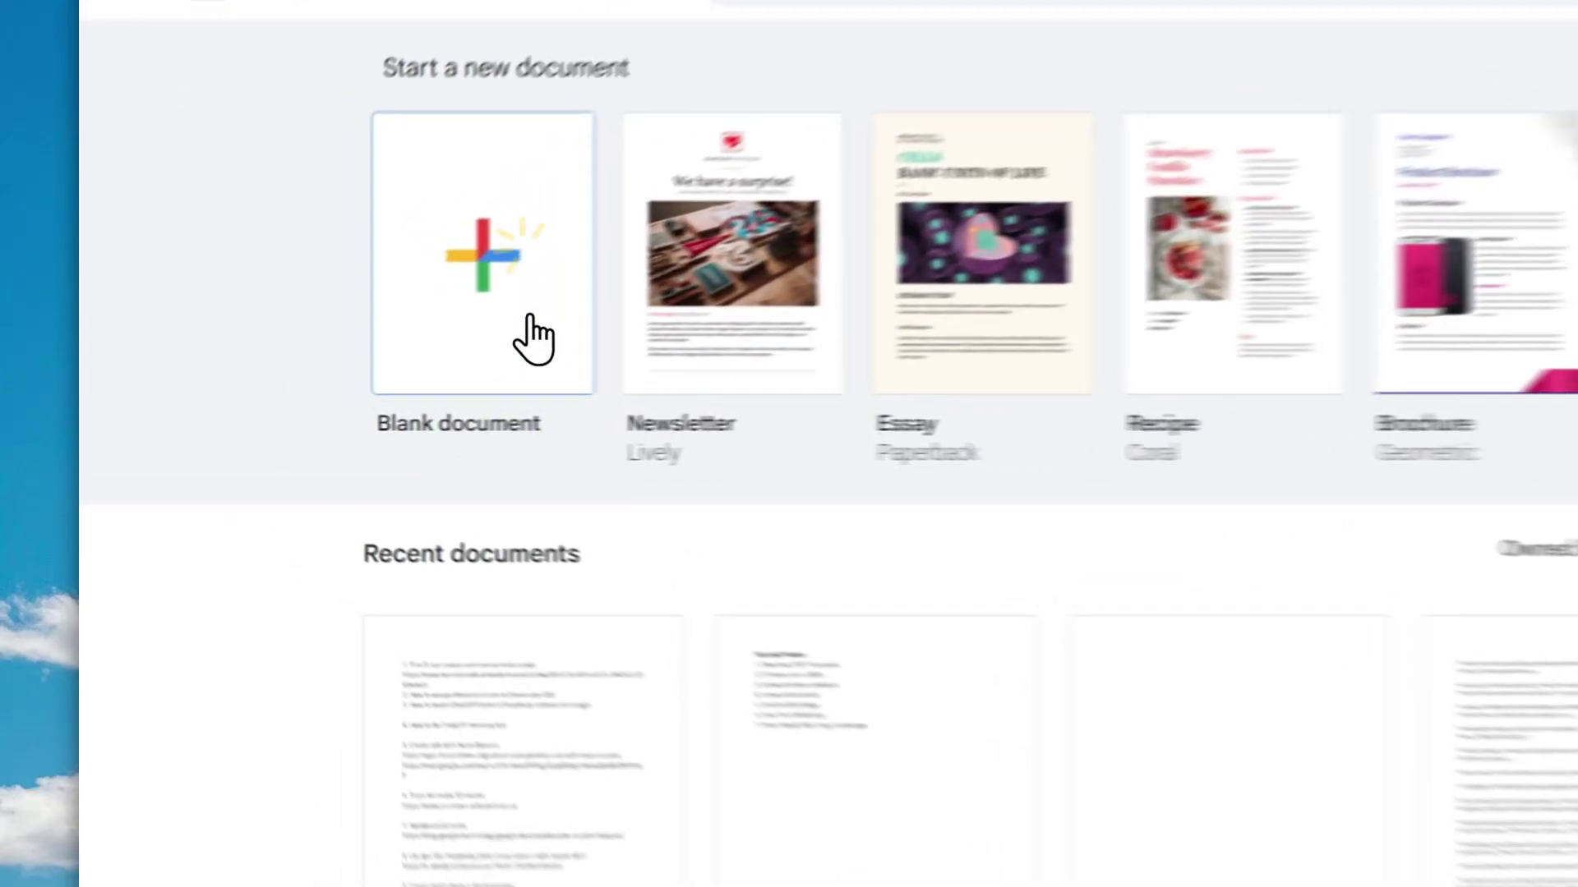
Create a blank Untitled Google Doc, glancing at the ElevenLabs tab twice before returning
left_click(346, 320)
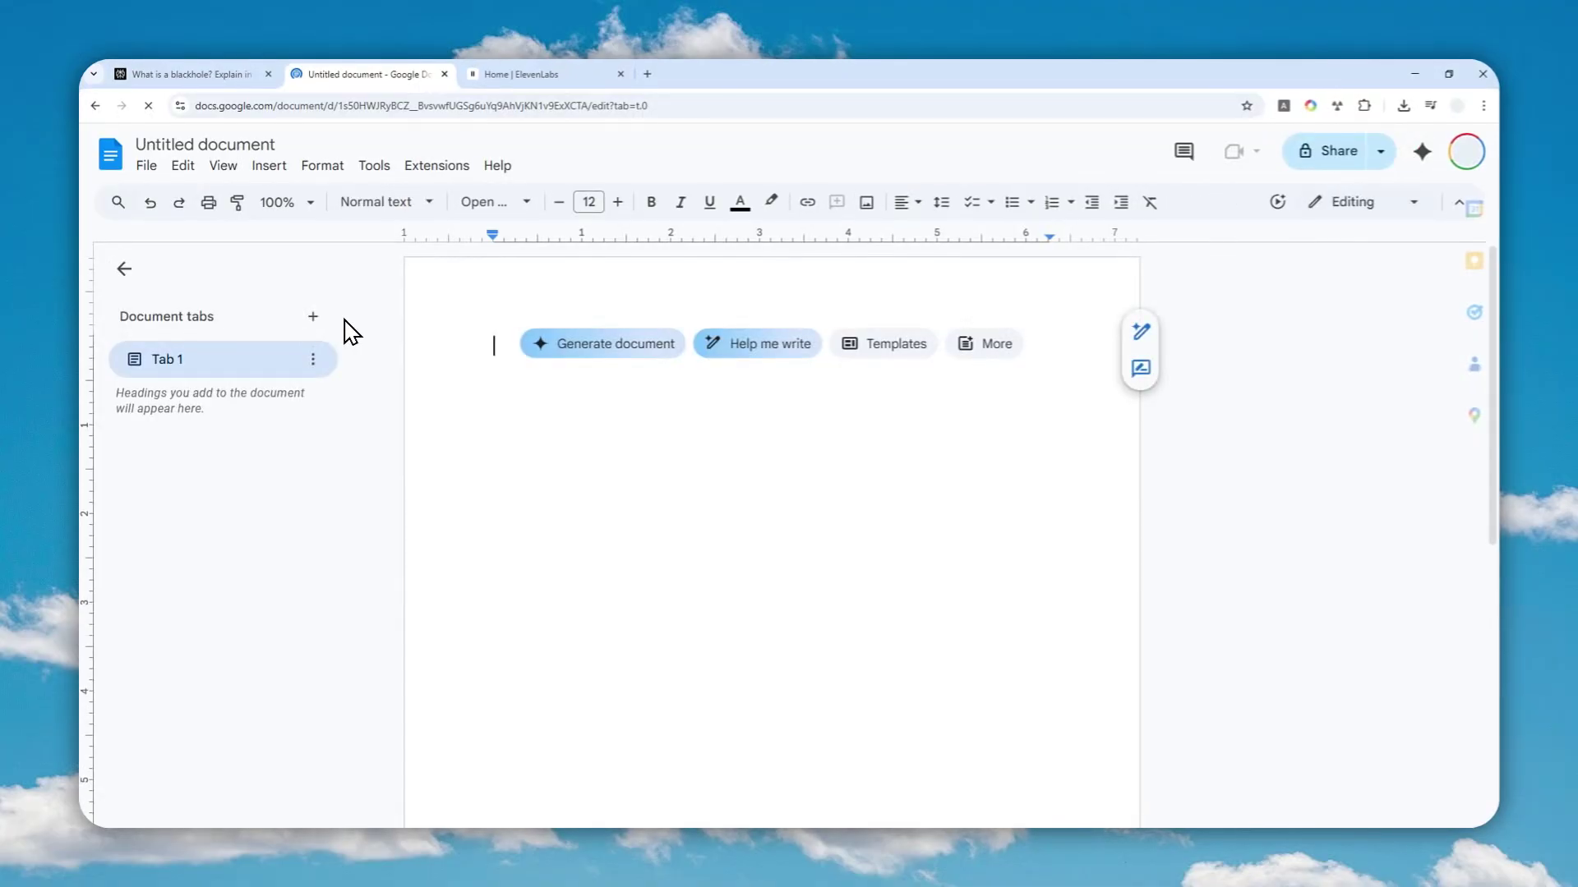
left_click(526, 74)
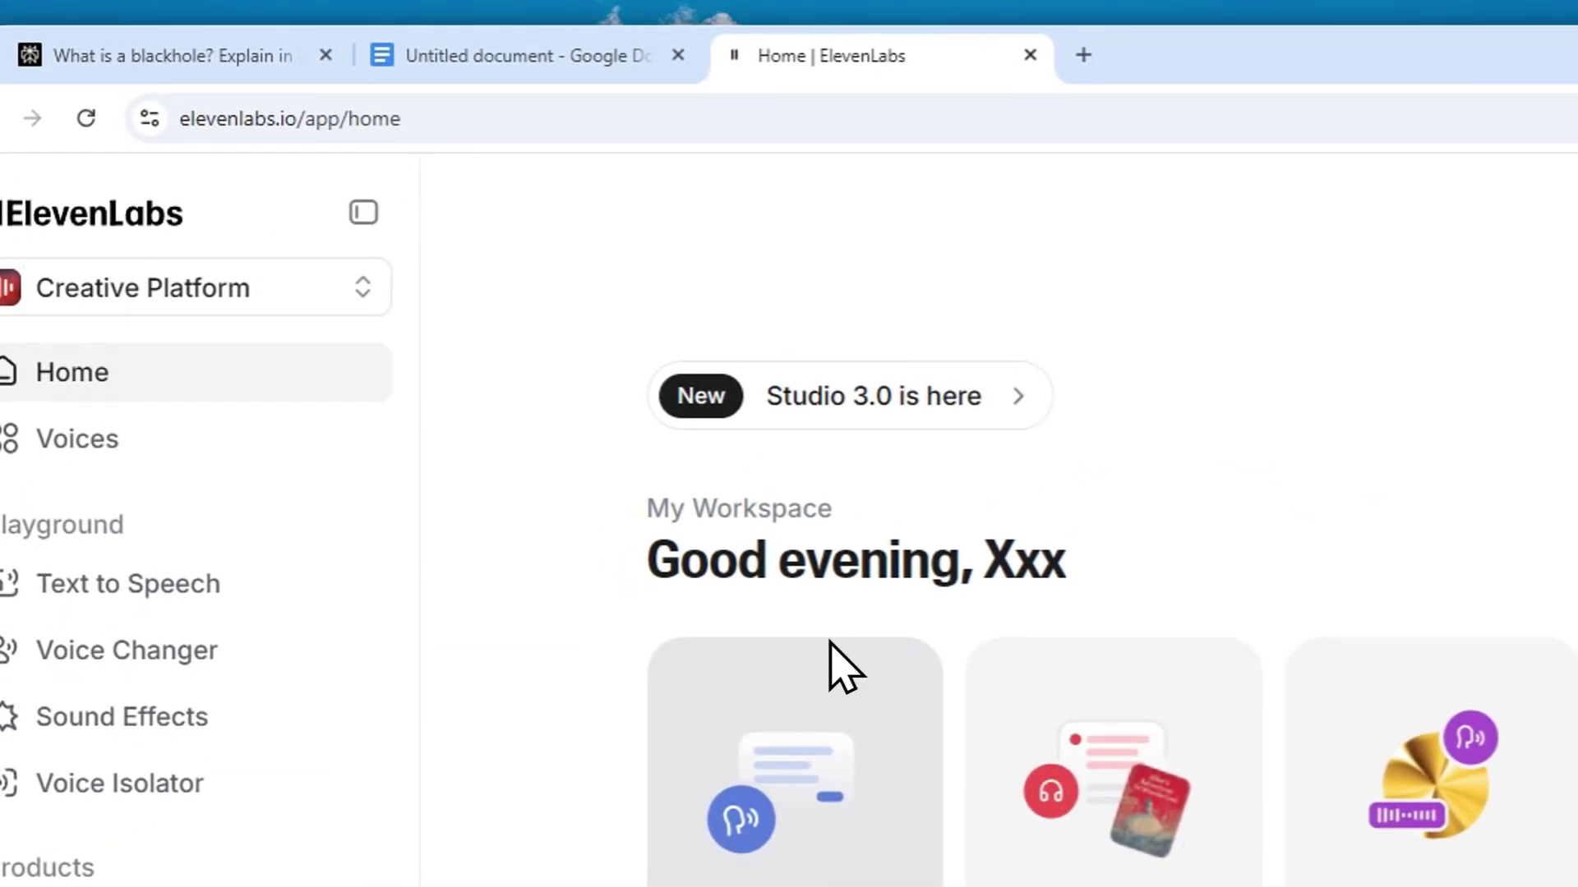
left_click(641, 61)
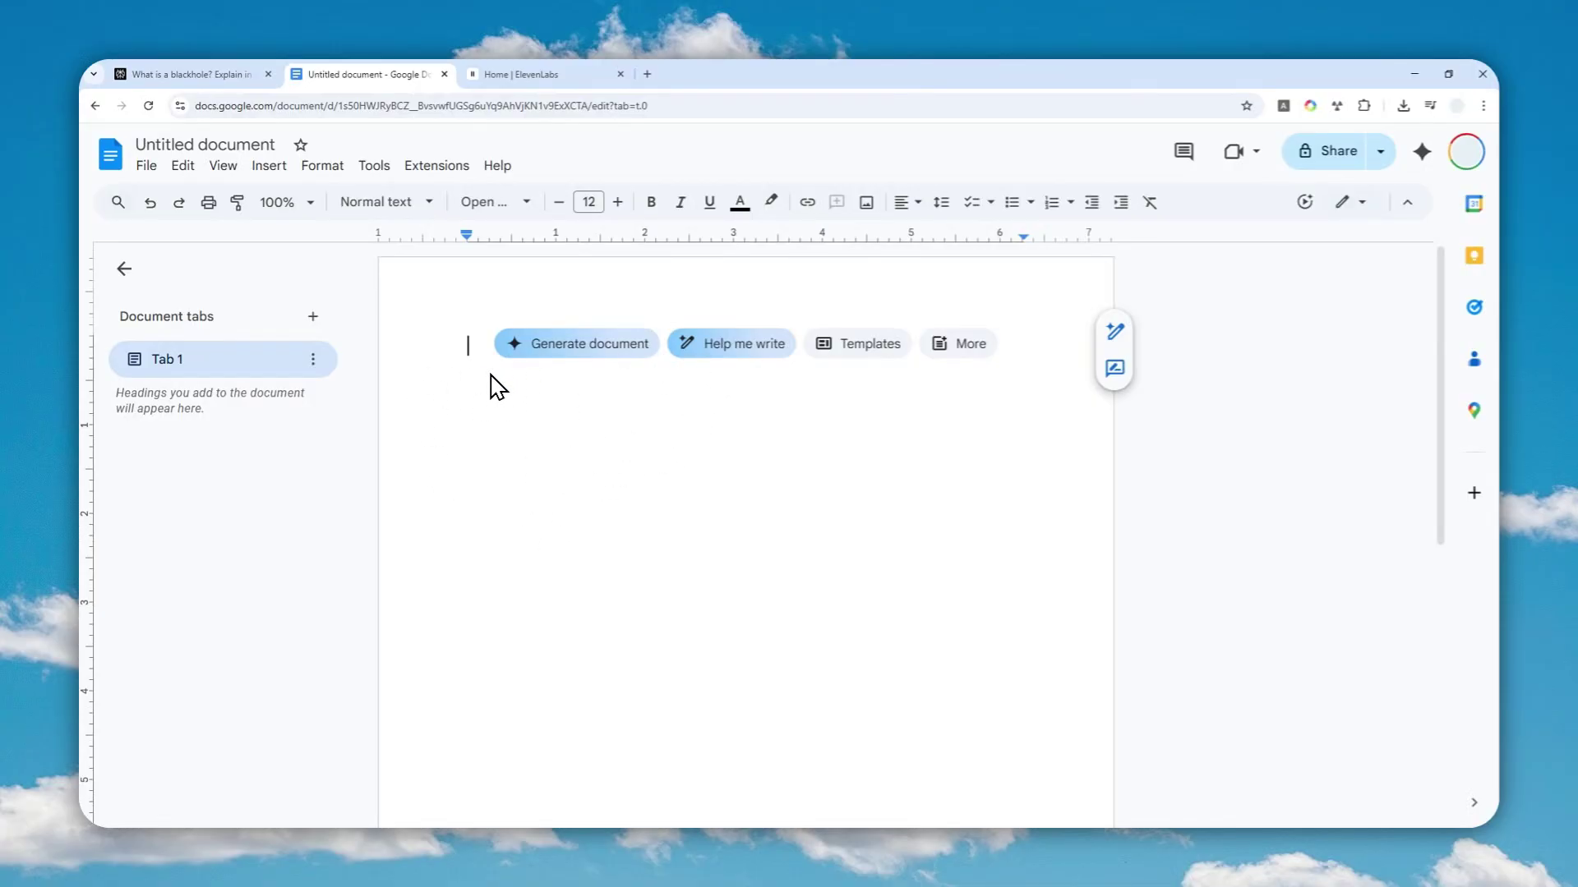
left_click(526, 74)
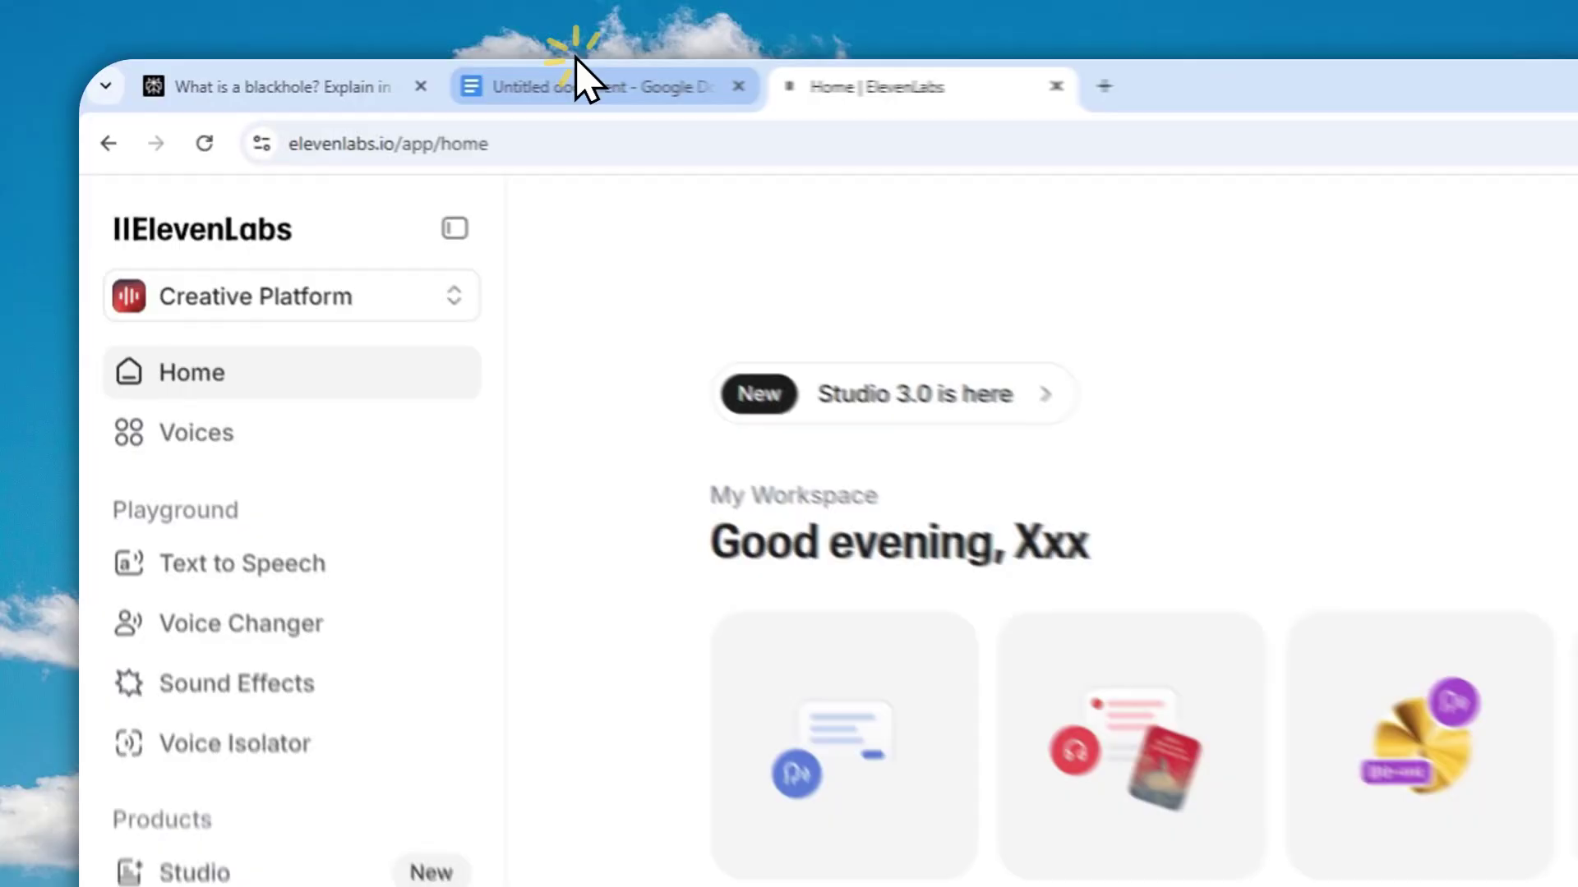
left_click(364, 74)
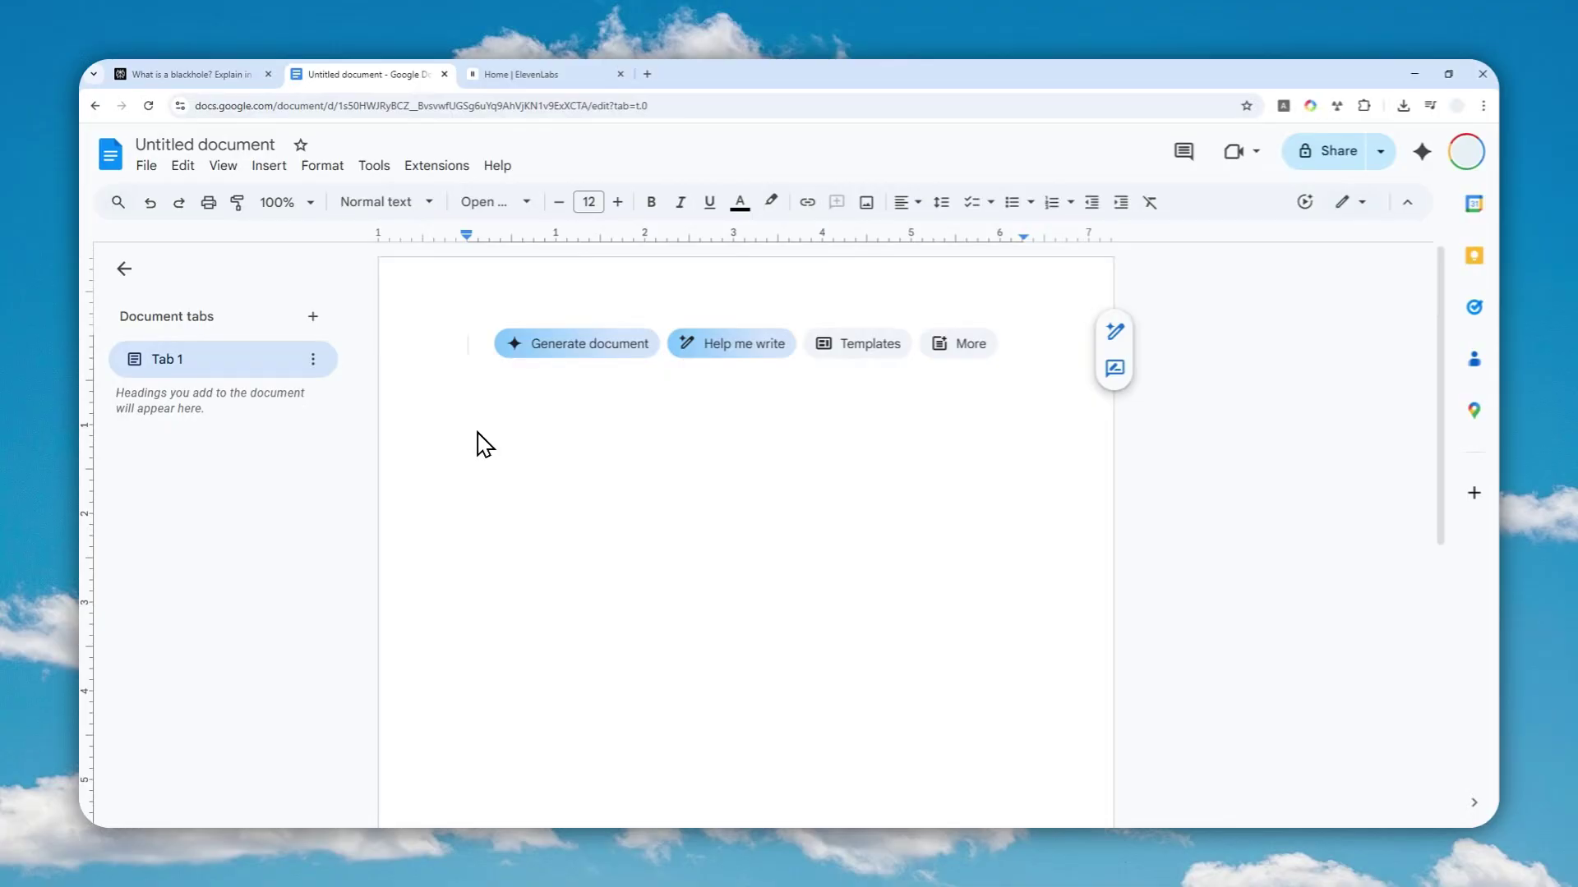
Copy the first sentence of Perplexity's black-hole answer and bring up the empty document's context menu
left_click(246, 74)
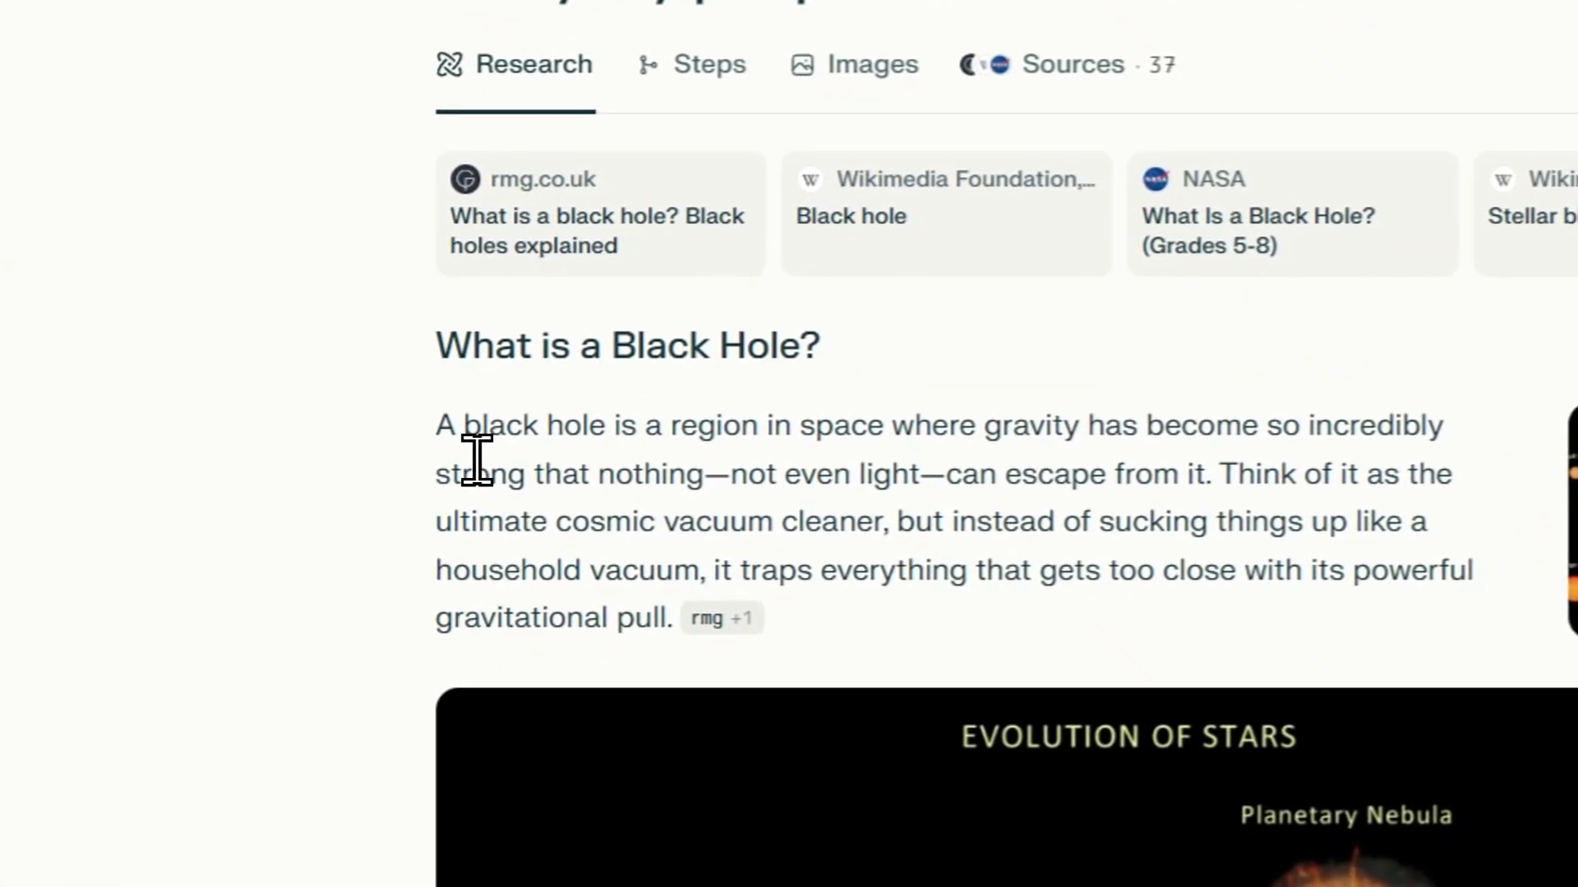
left_click_drag(848, 832, 1242, 832)
left_click_drag(856, 461, 1239, 517)
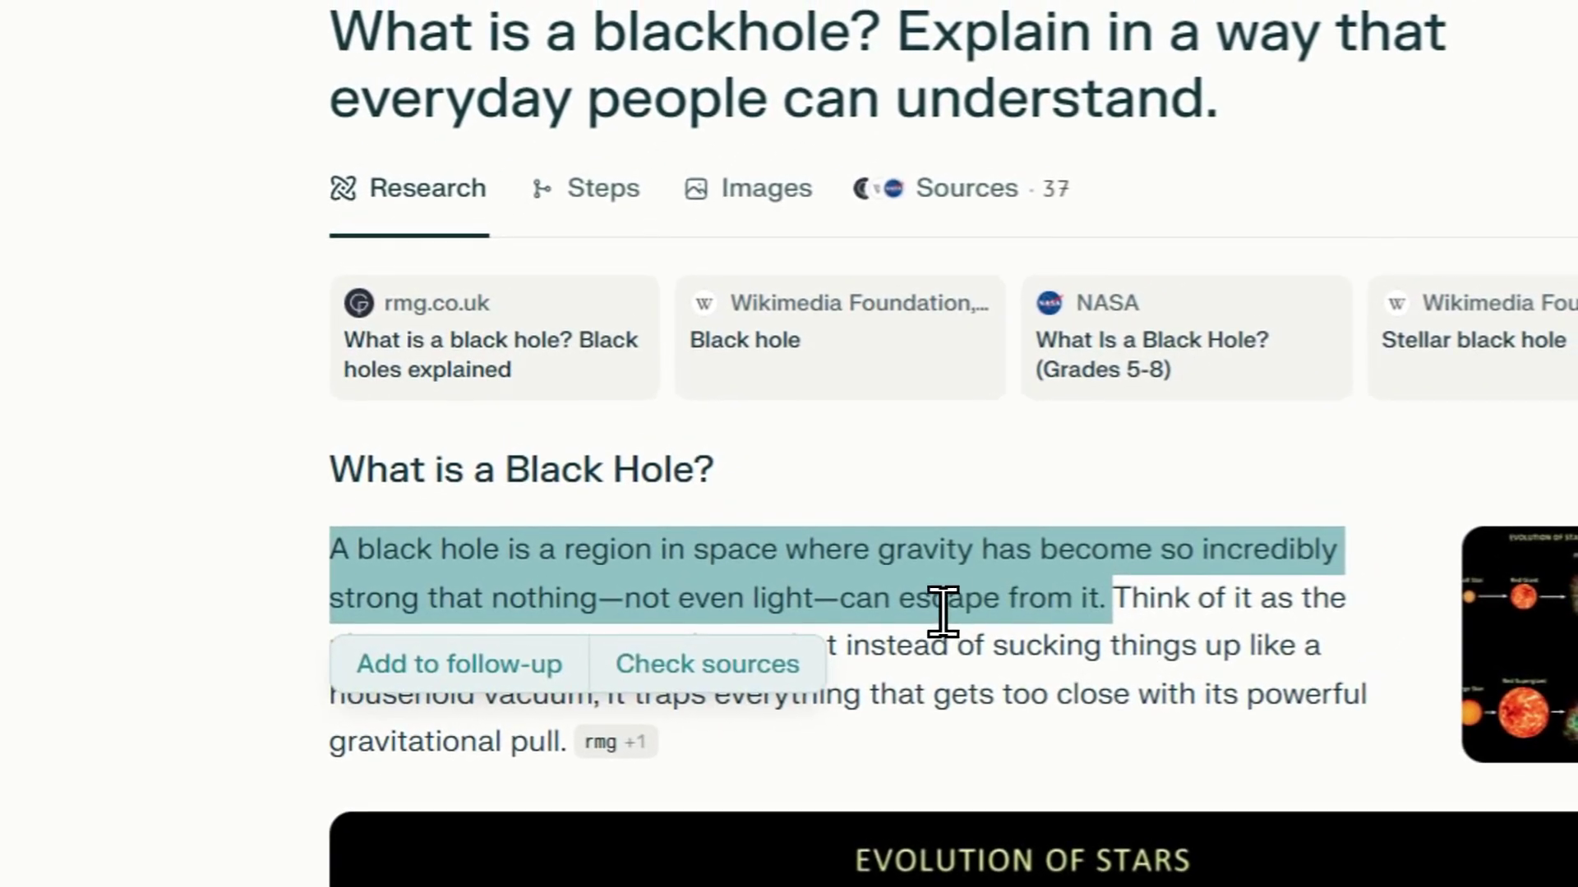
right_click(894, 579)
left_click(941, 620)
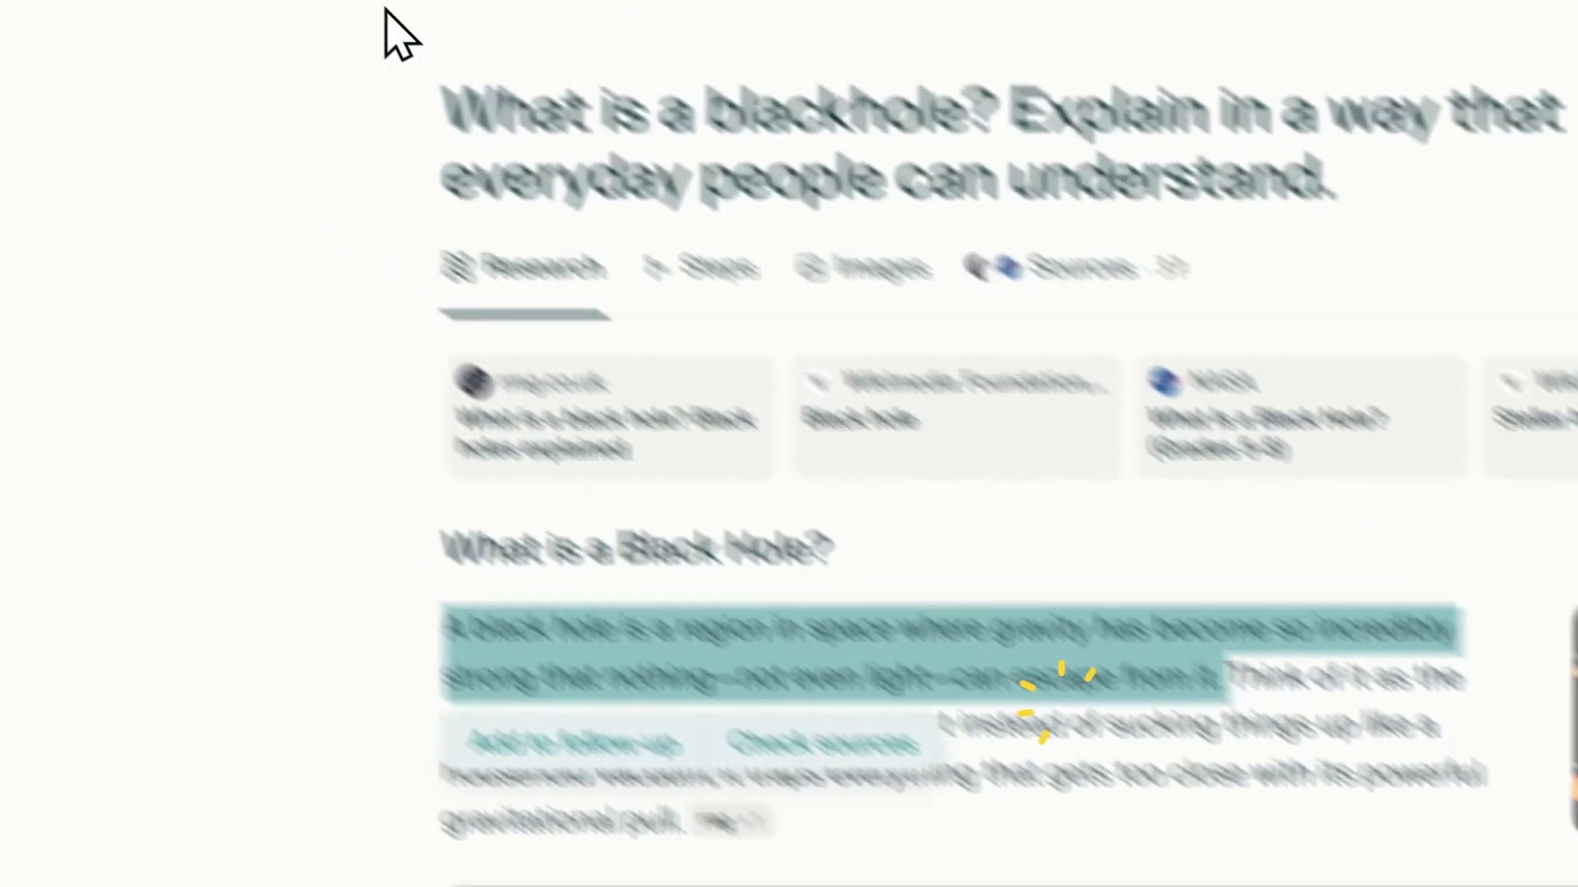
left_click(608, 66)
right_click(817, 535)
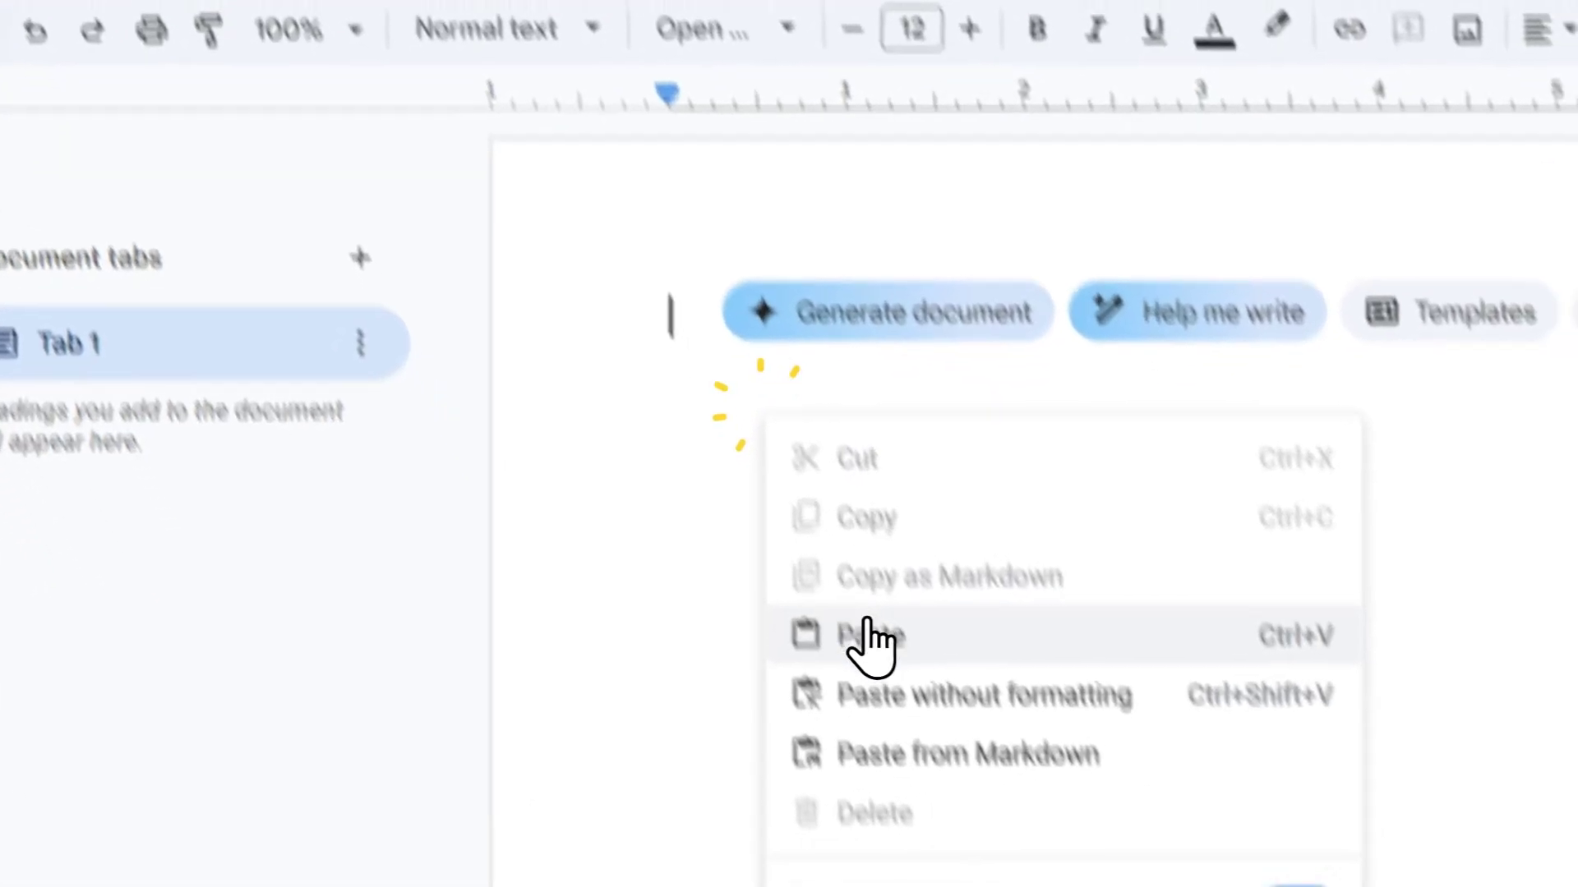
Paste the black-hole sentence and add a Listen to tab audio player, playing its 0:07 reading
left_click(867, 628)
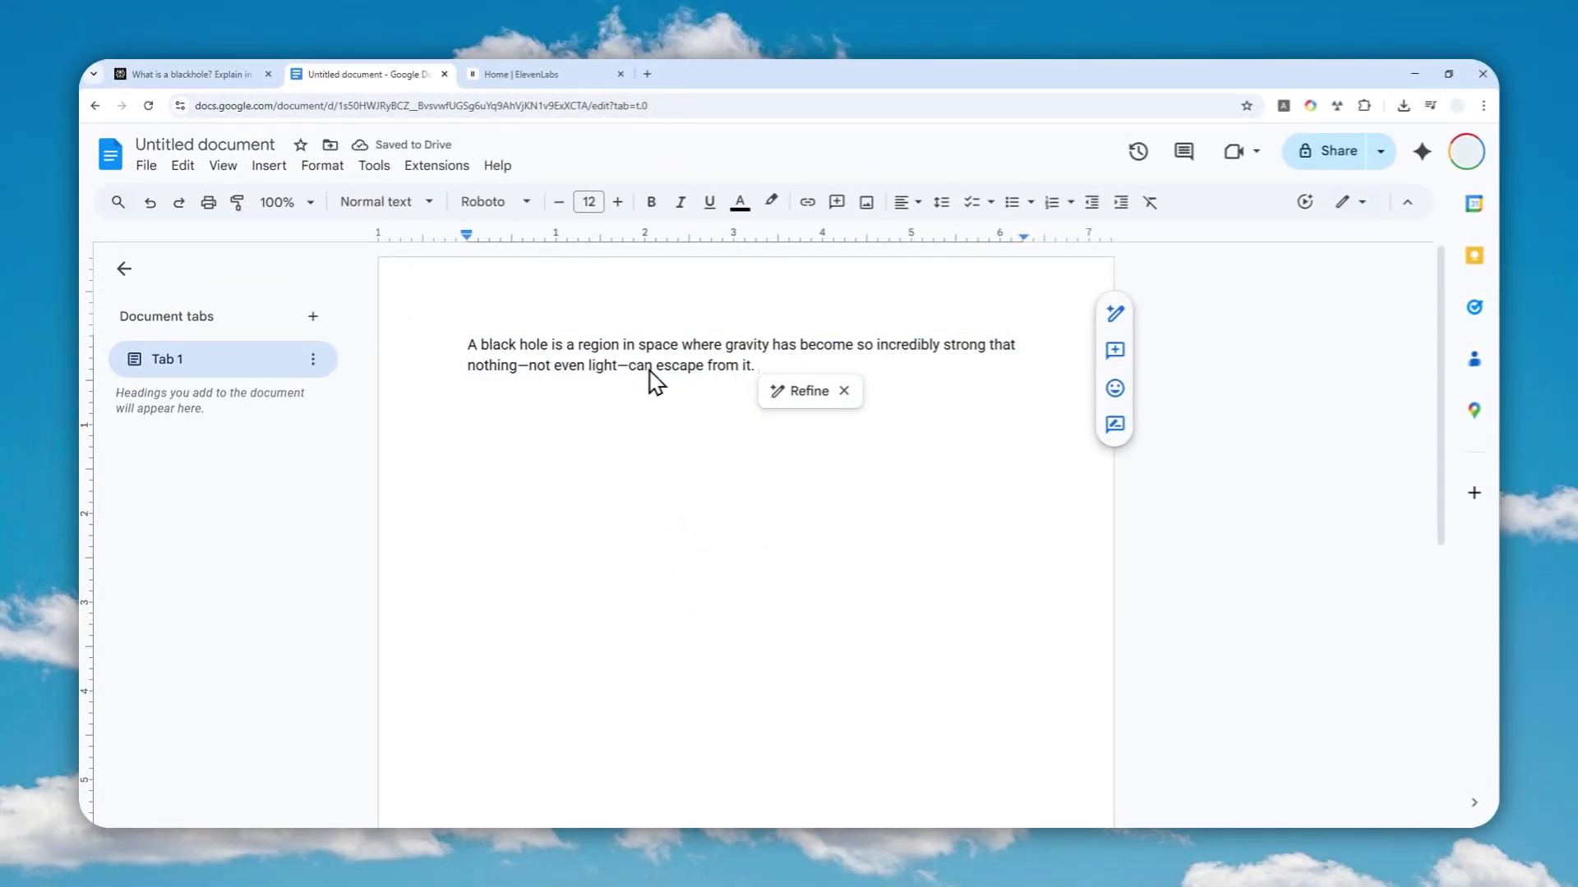
left_click(268, 167)
mouse_move(351, 321)
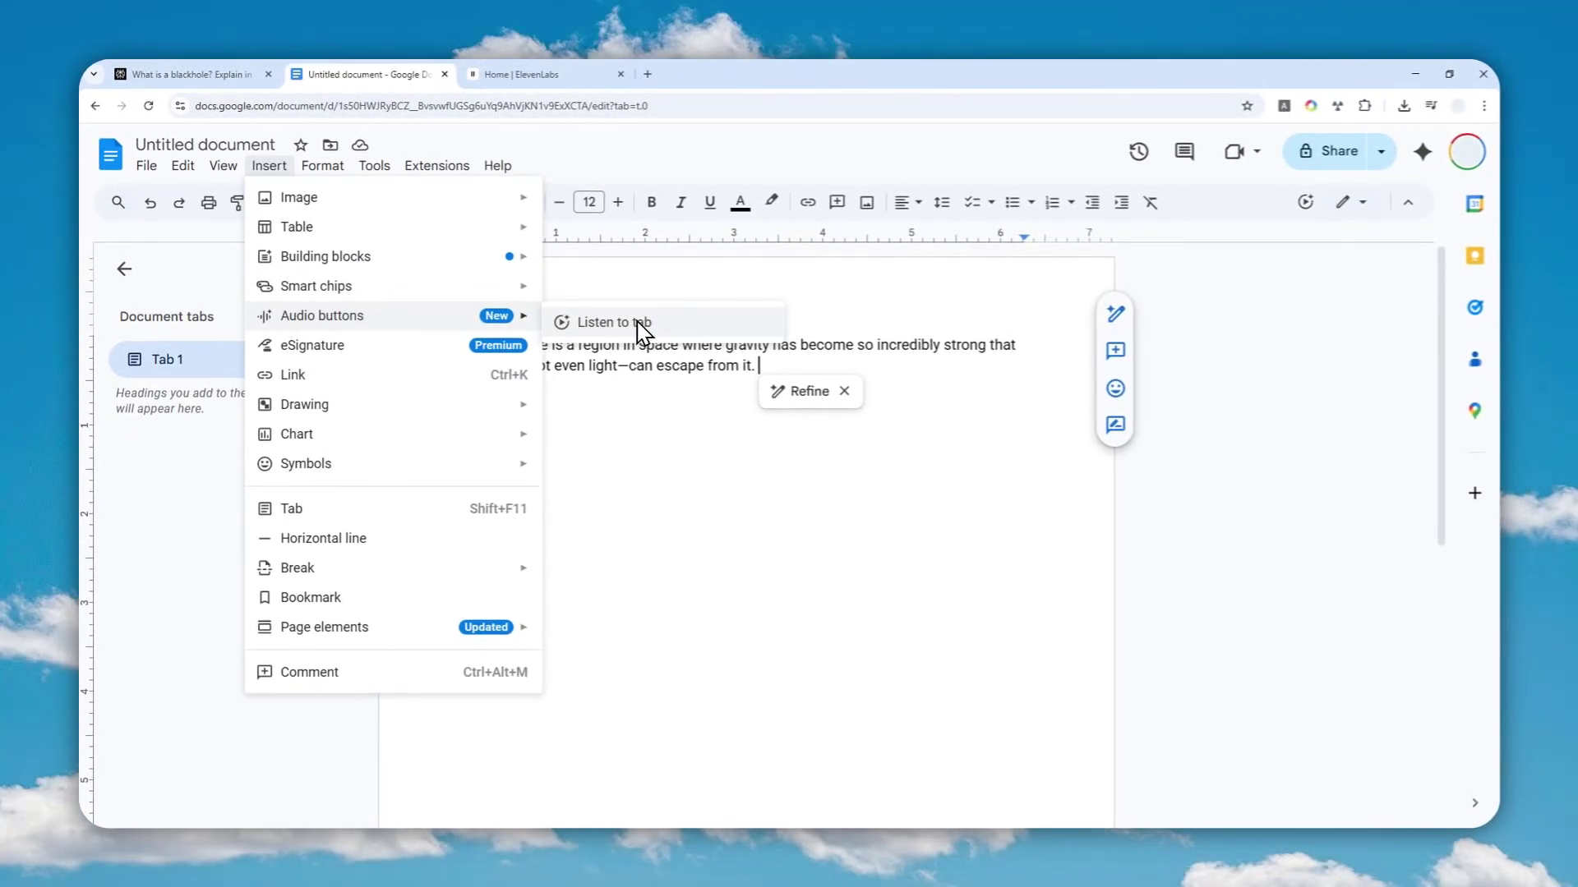
left_click(1305, 203)
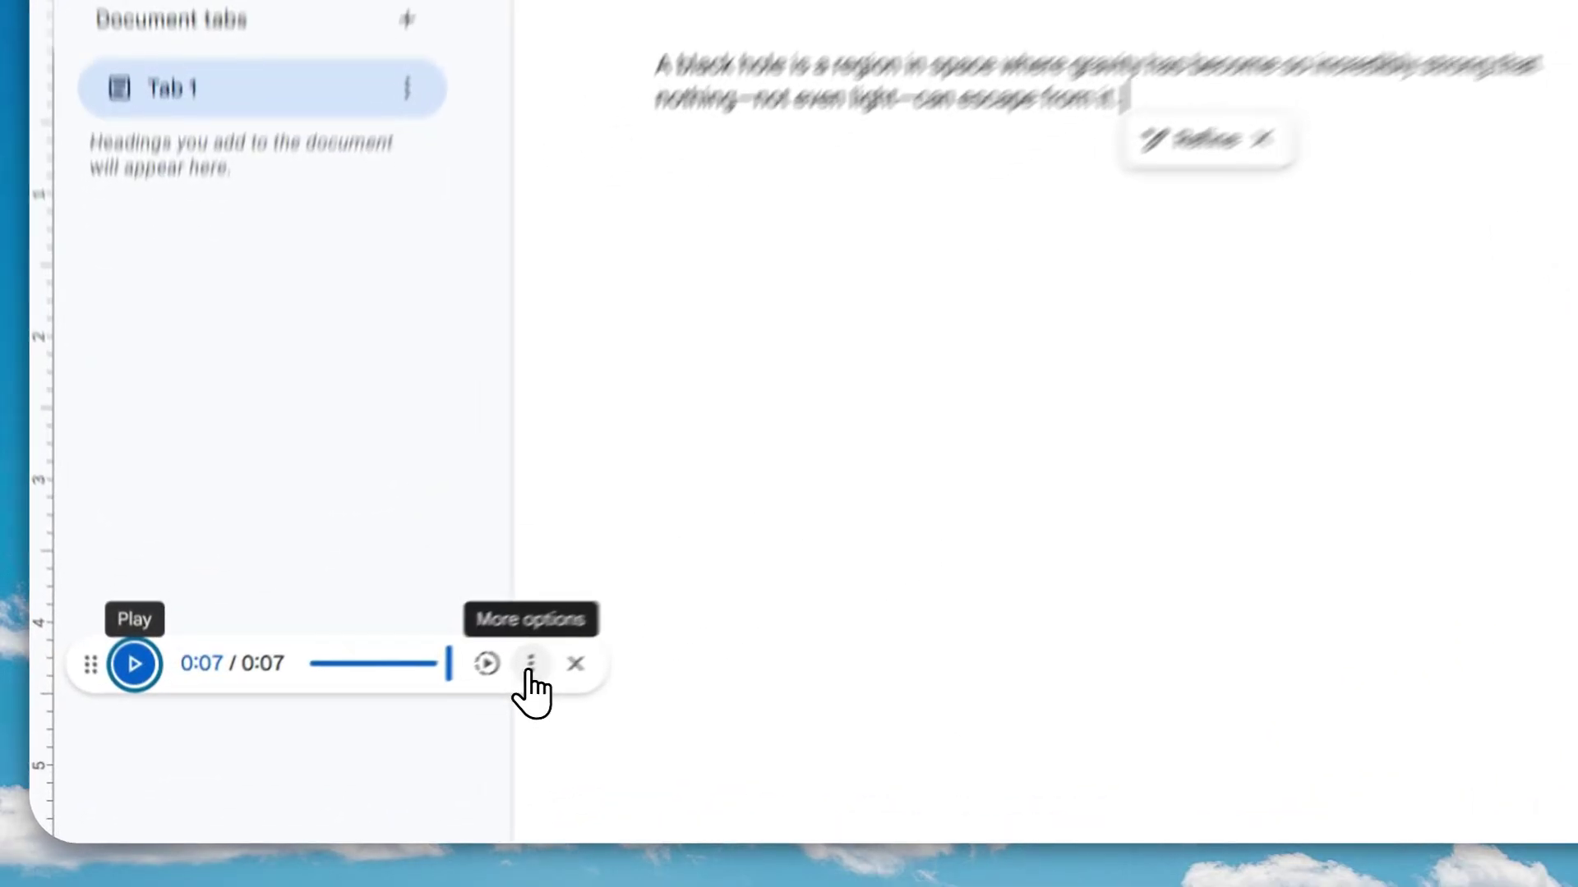
Change the audio player's read-aloud voice to Educator and replay the 0:08 narration
left_click(531, 664)
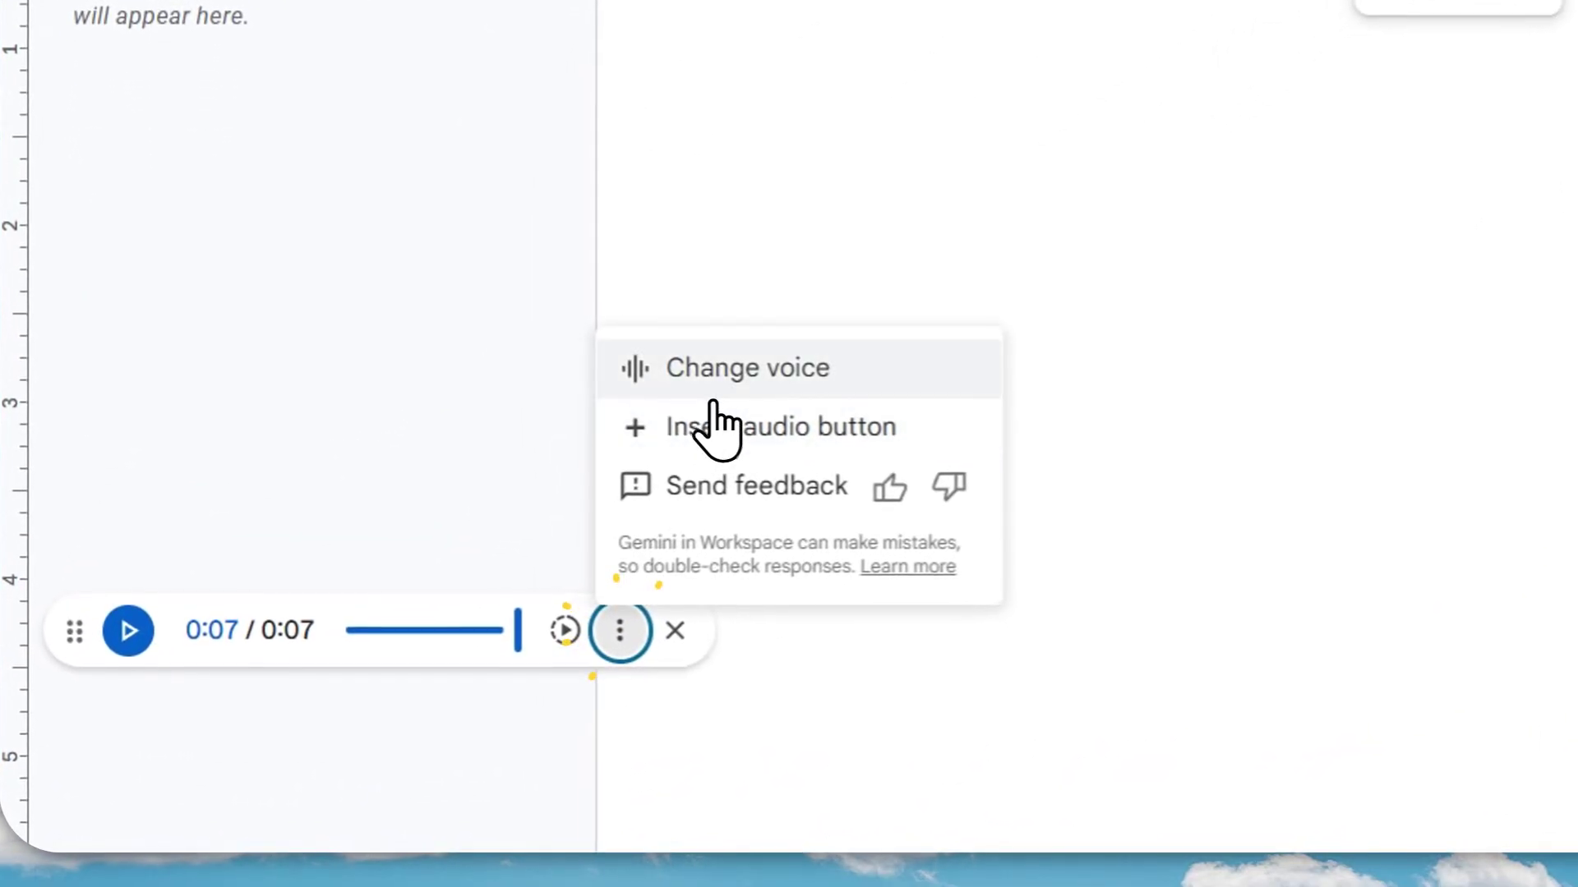
left_click(616, 456)
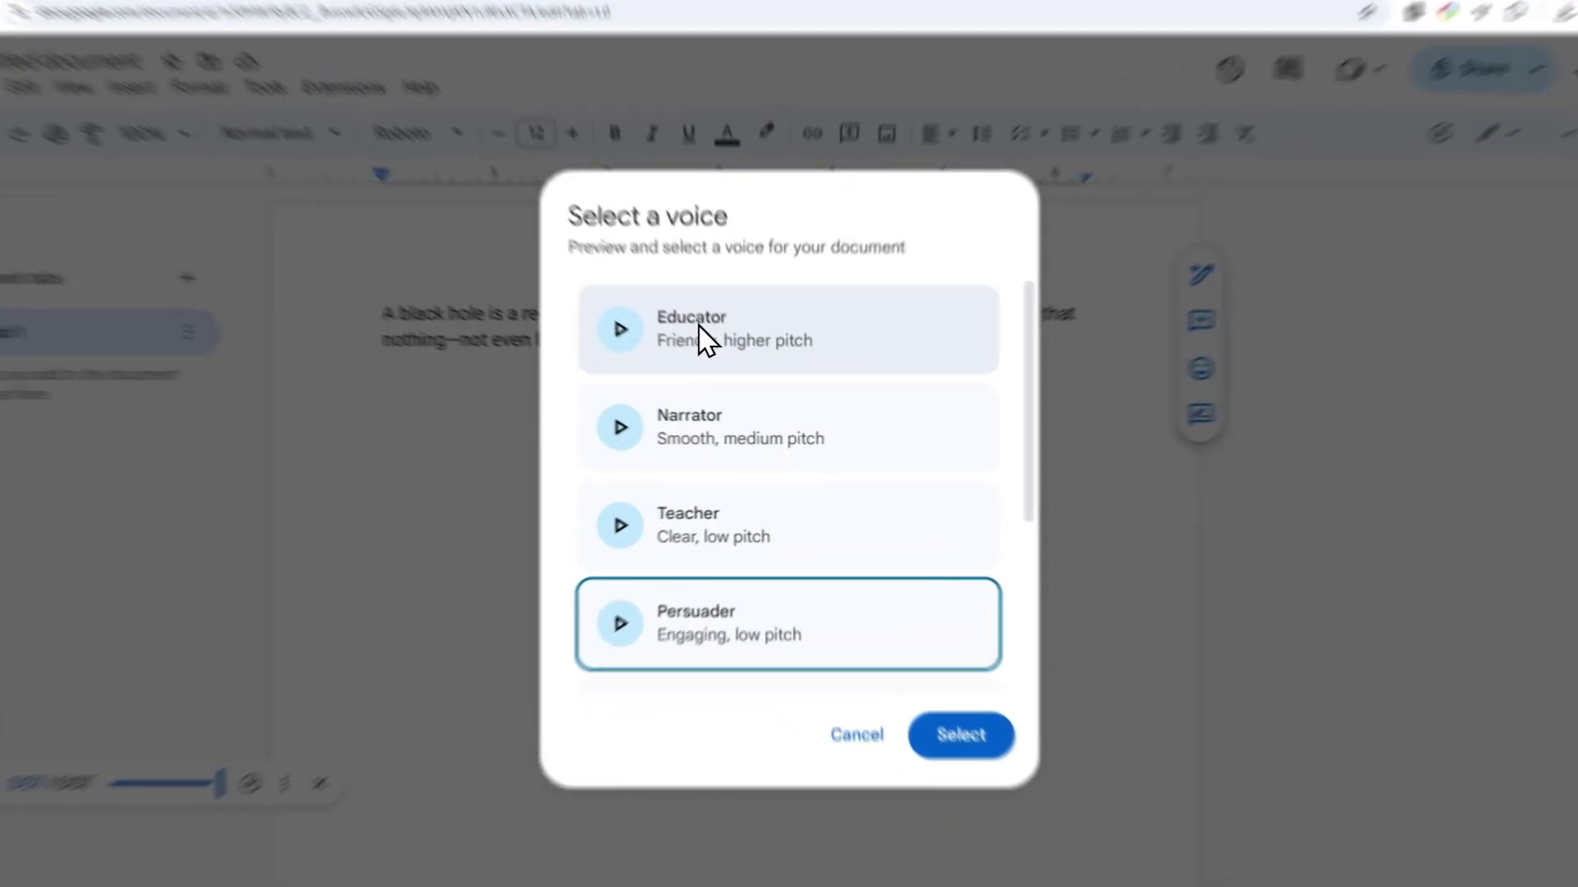
left_click(723, 364)
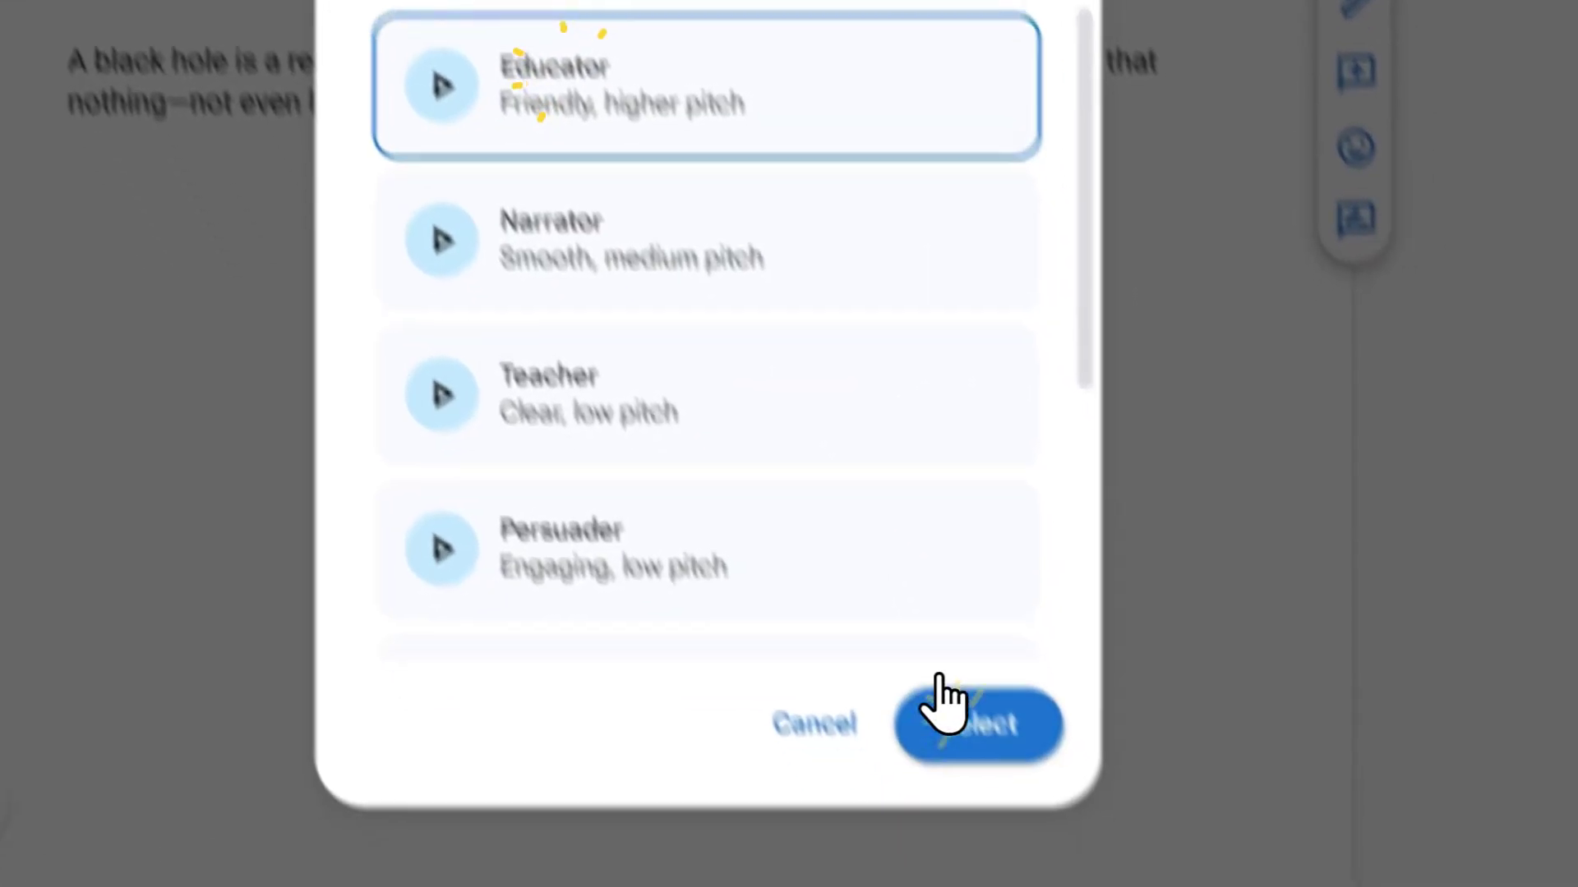
left_click(913, 689)
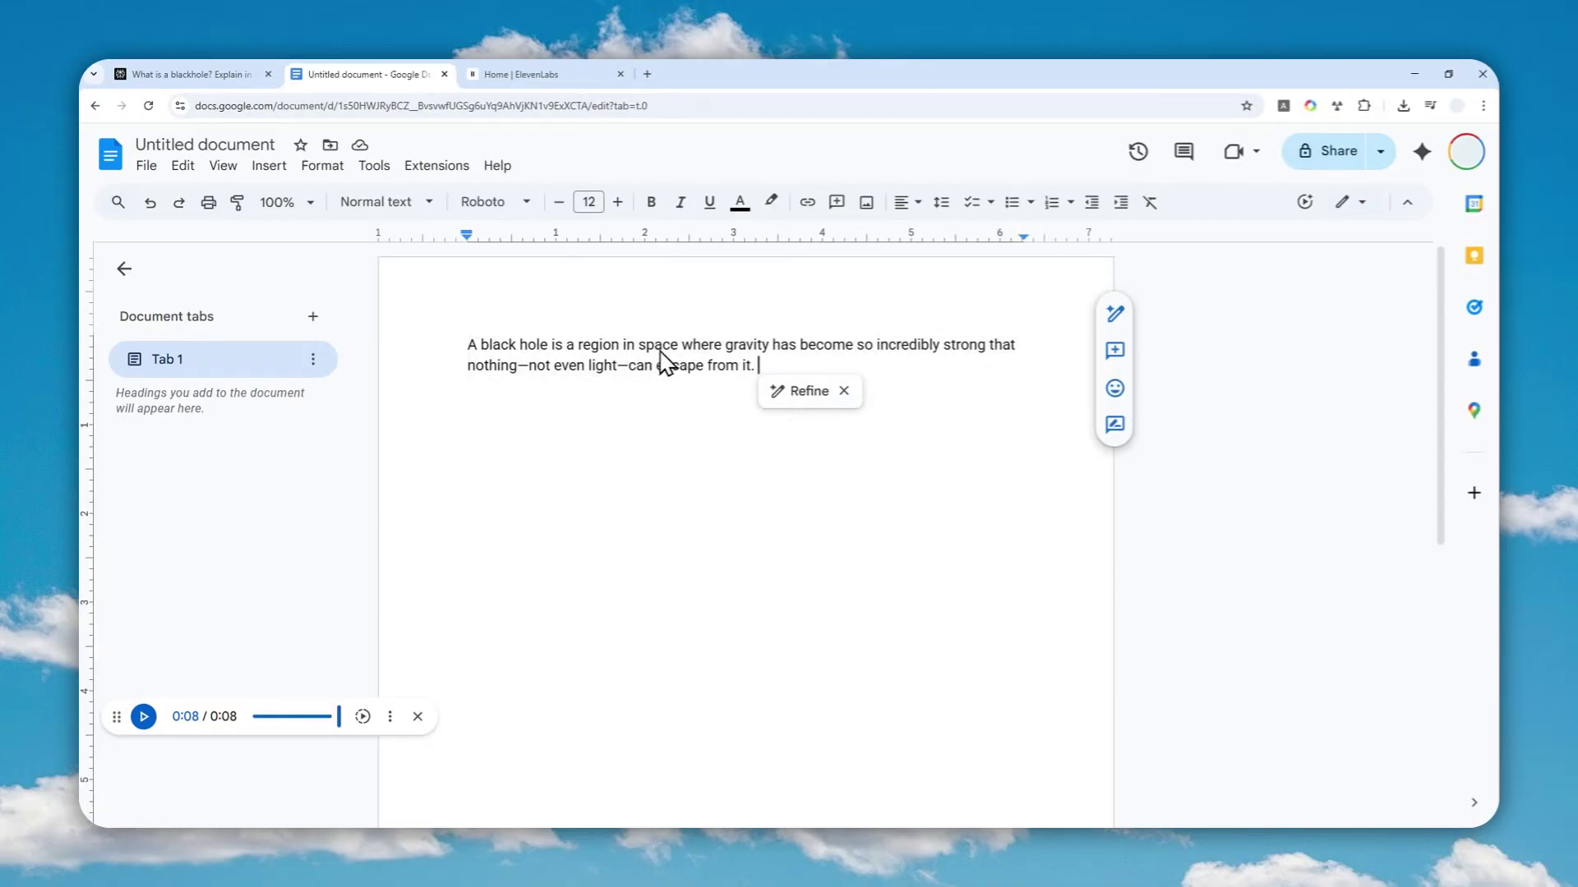
Paste the black-hole sentence into ElevenLabs' Text to Speech box
left_click(526, 73)
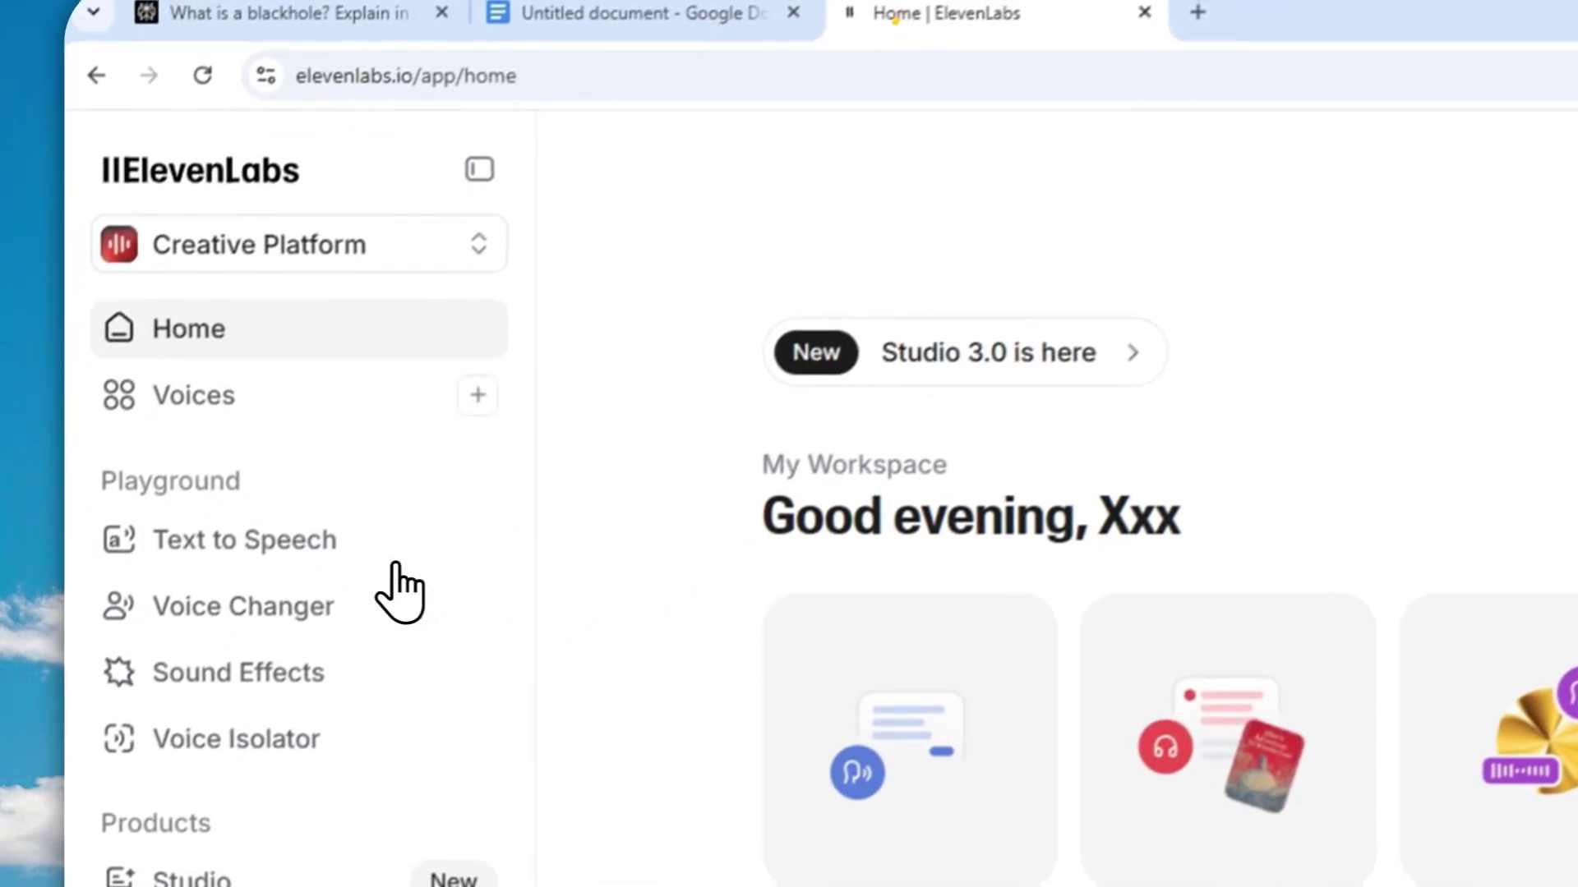
left_click(246, 618)
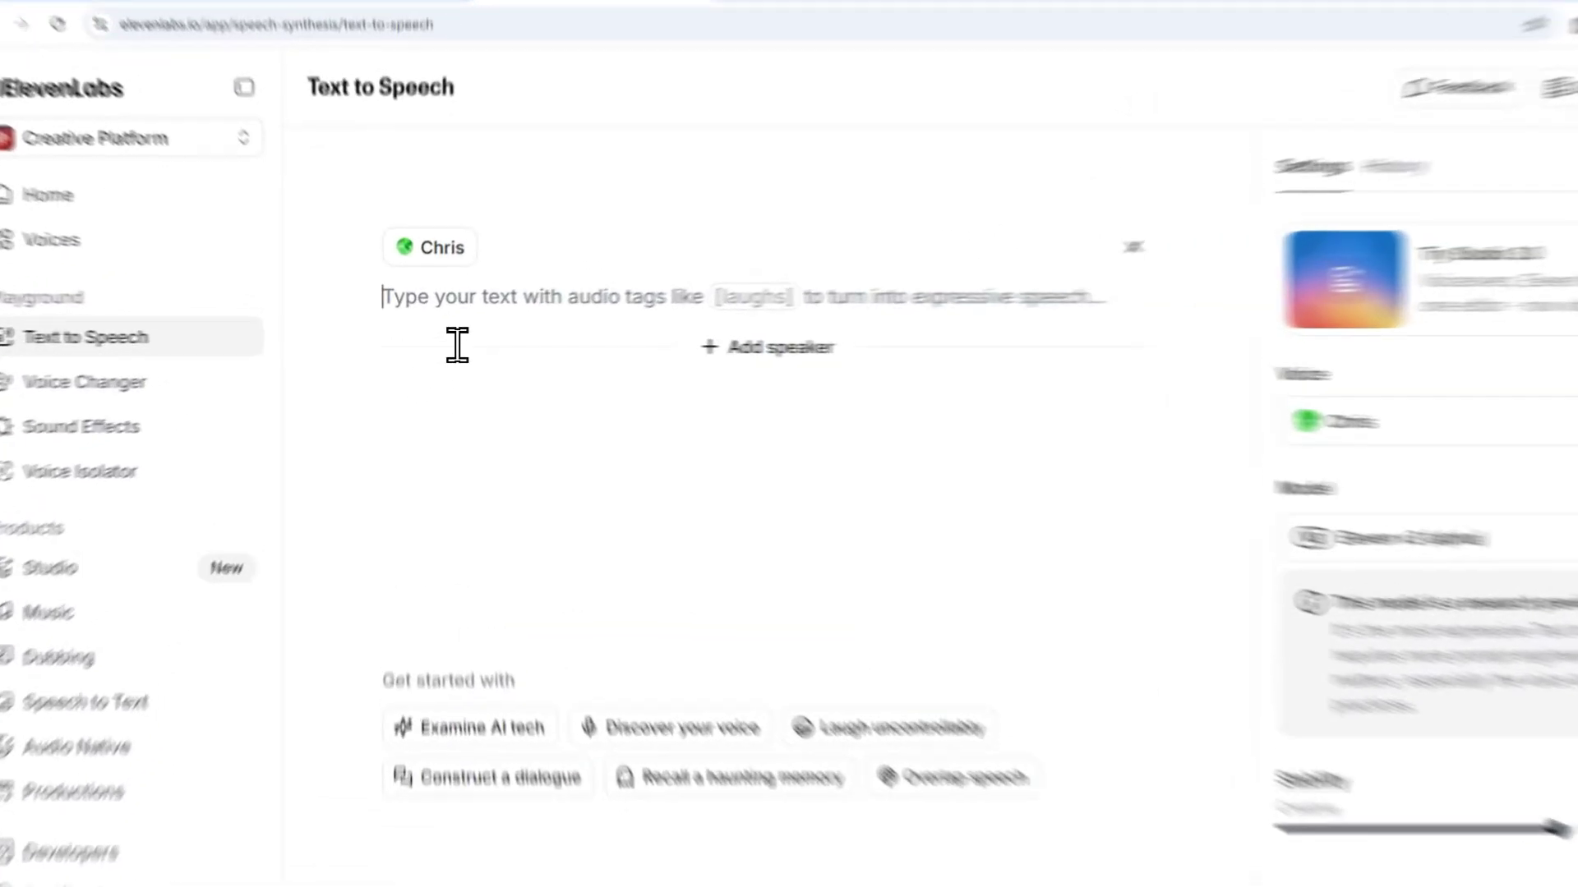
right_click(433, 323)
left_click(462, 457)
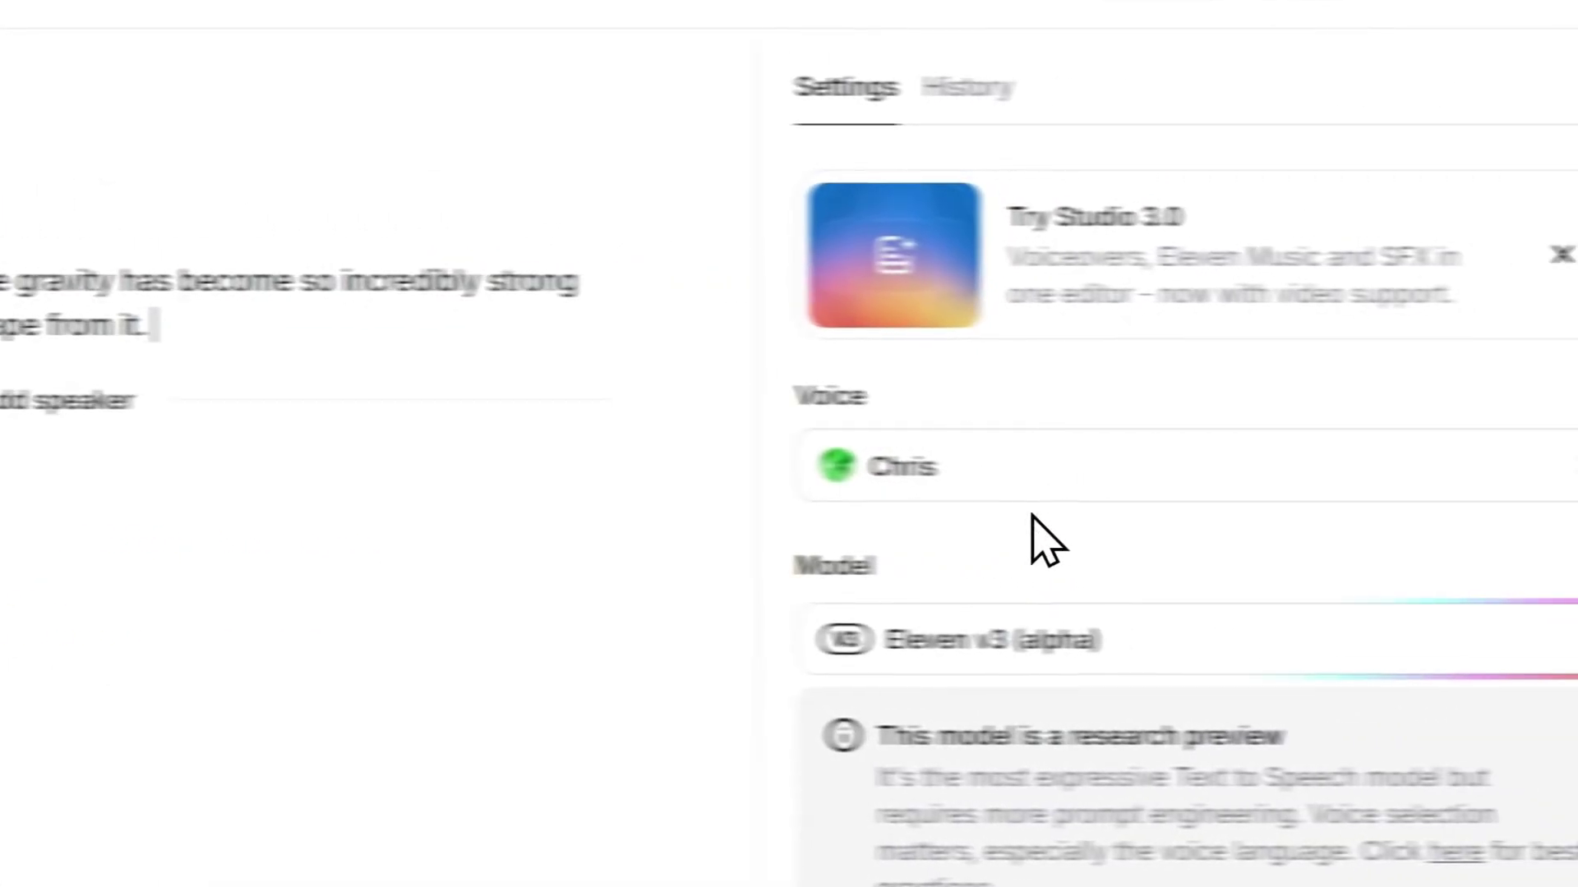
Switch the model to Eleven v3 (alpha) and regenerate the speech
left_click(820, 658)
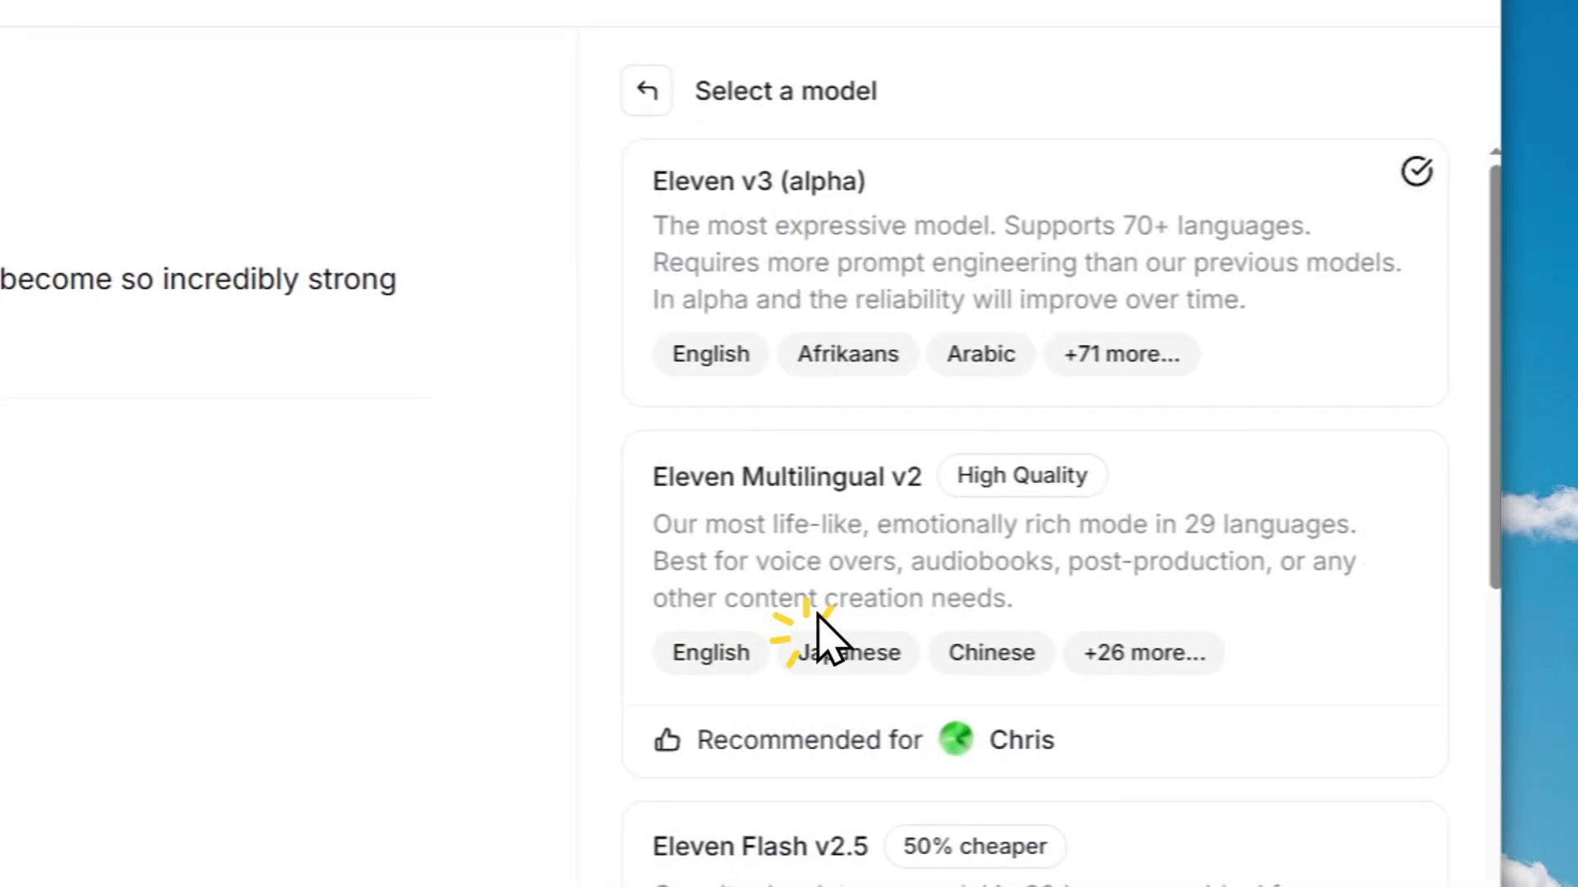
left_click(774, 239)
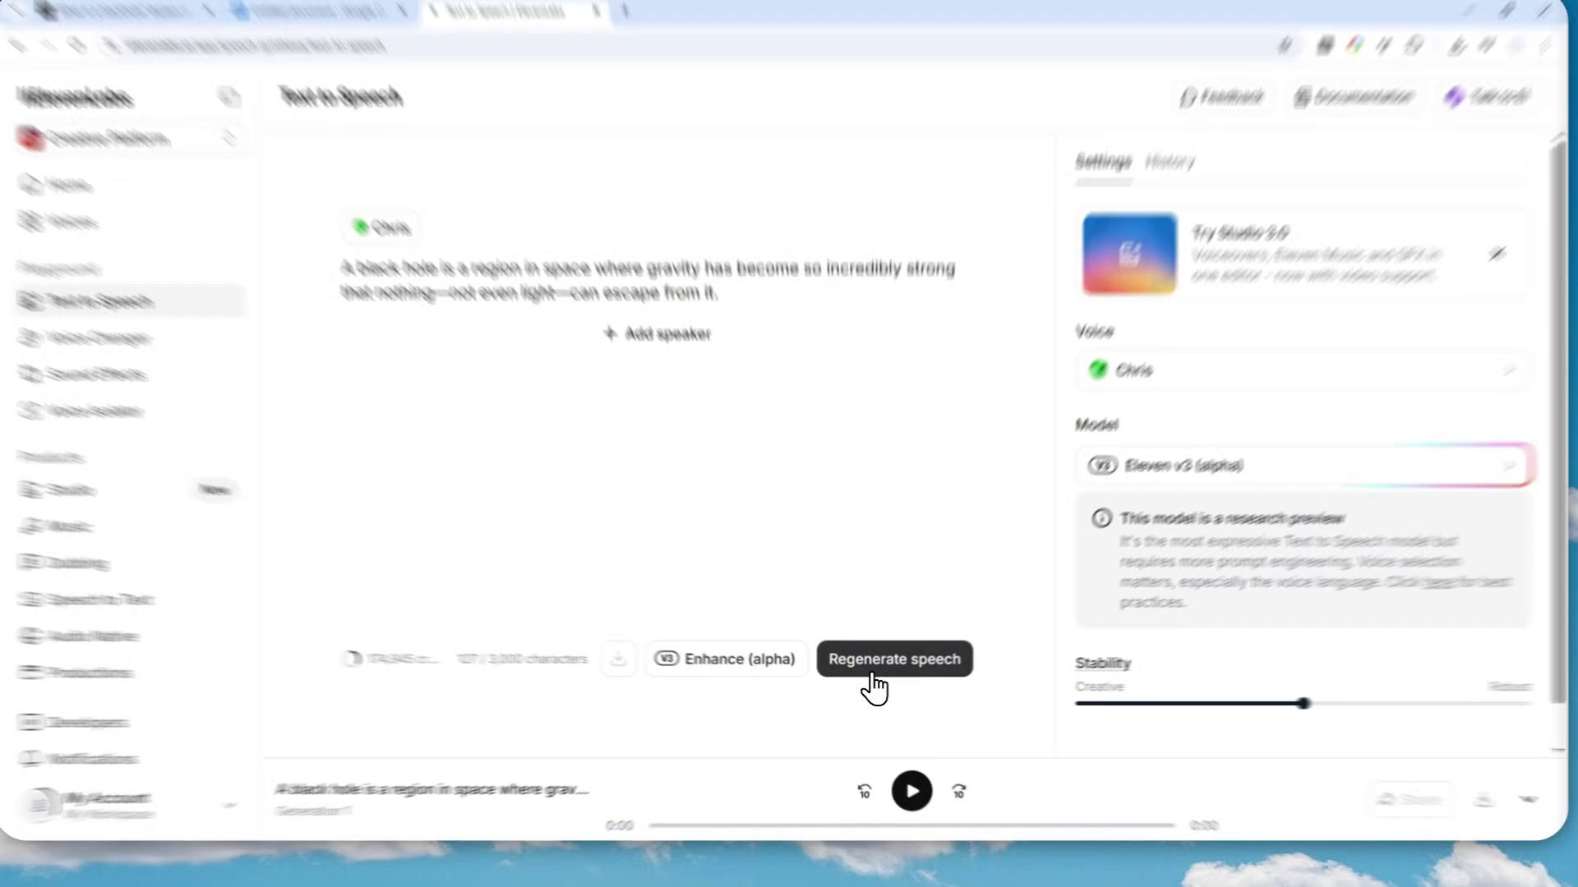
left_click(869, 672)
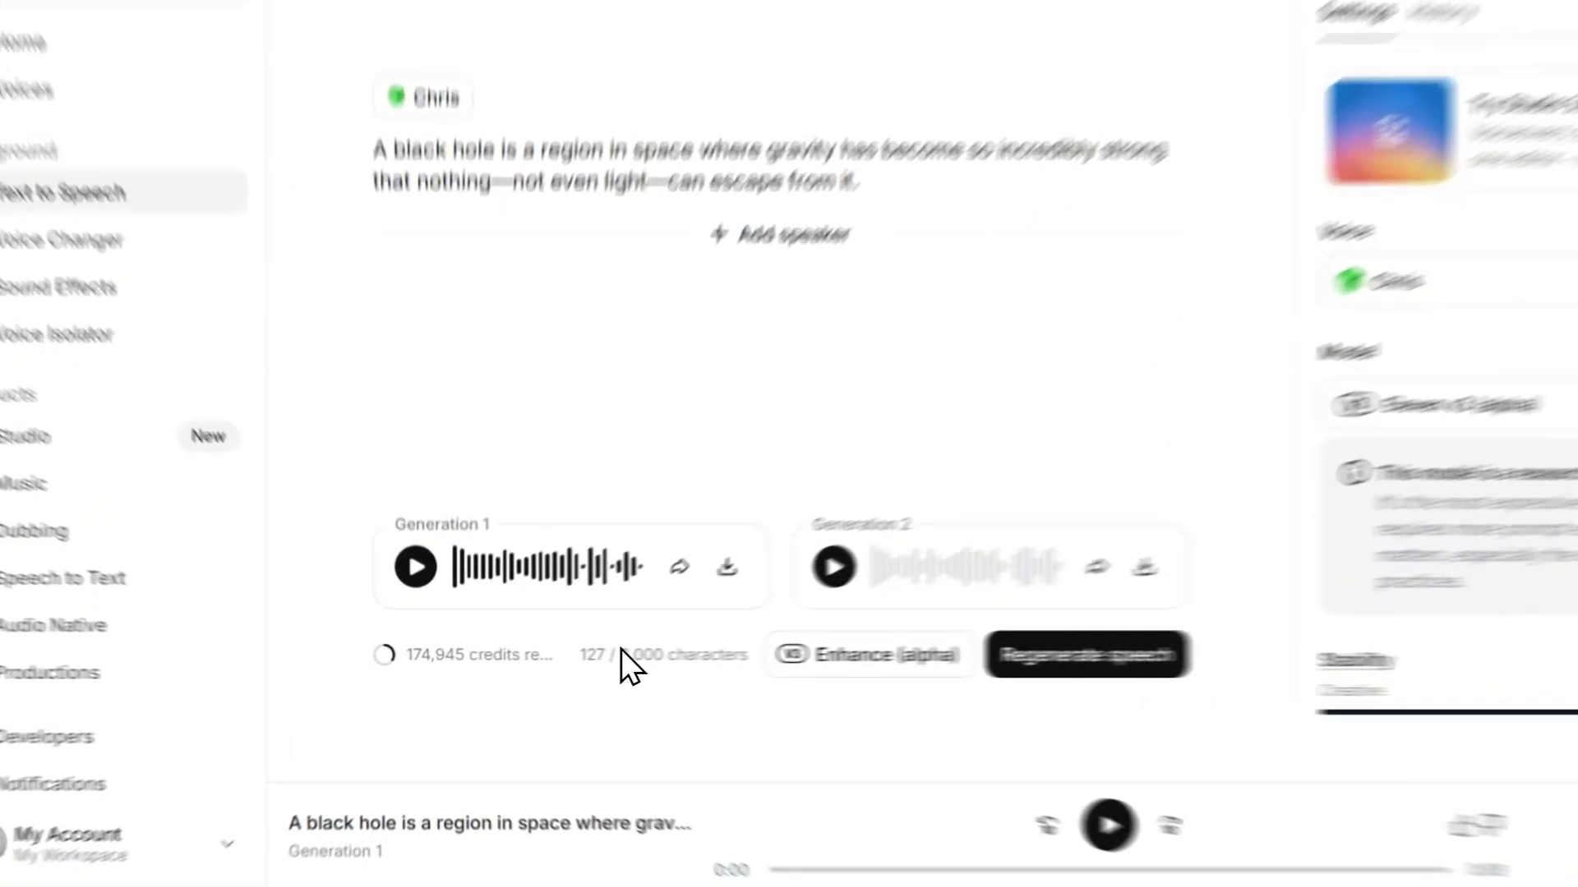
Leave ElevenLabs and return to the Google Doc with the black-hole sentence and audio player
left_click_drag(562, 664, 649, 666)
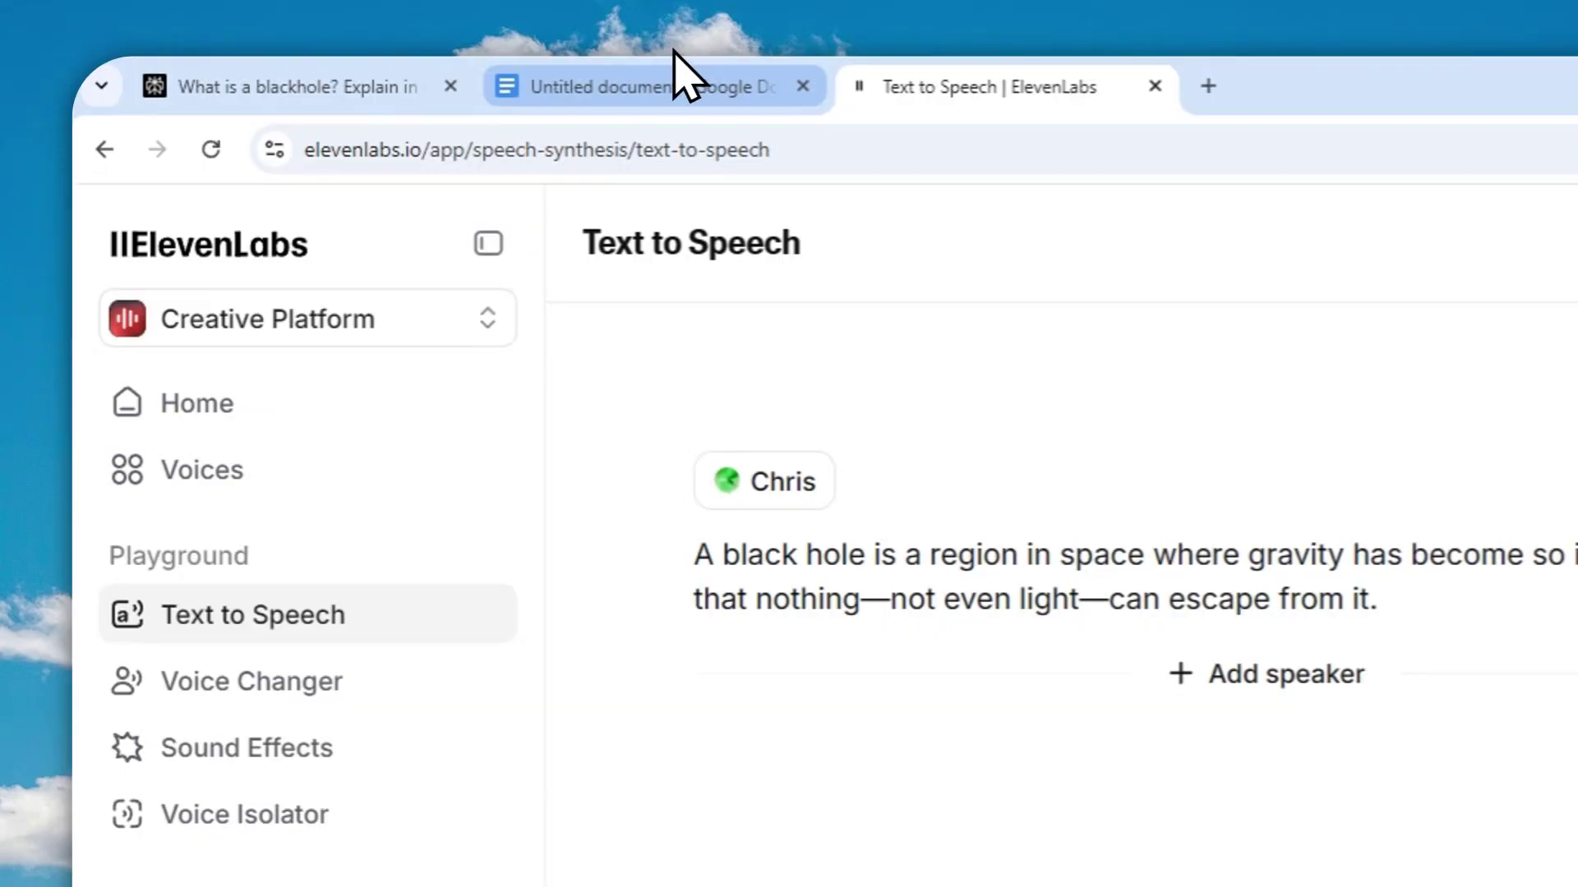
left_click(676, 82)
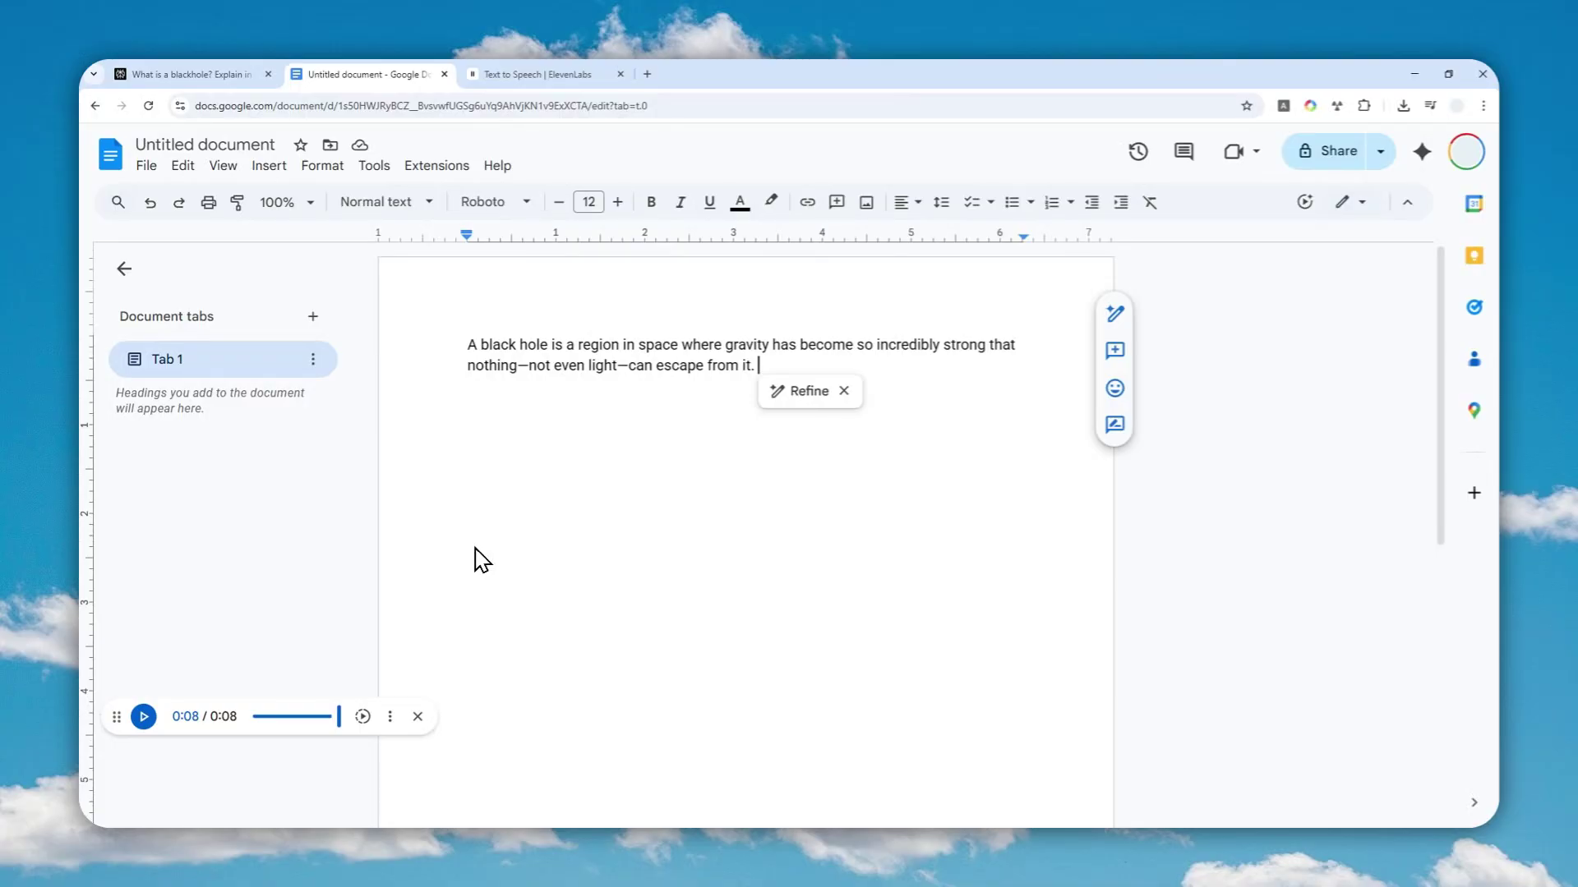
Install the Chrome Audio Capture extension from its Chrome Web Store page
left_click(389, 715)
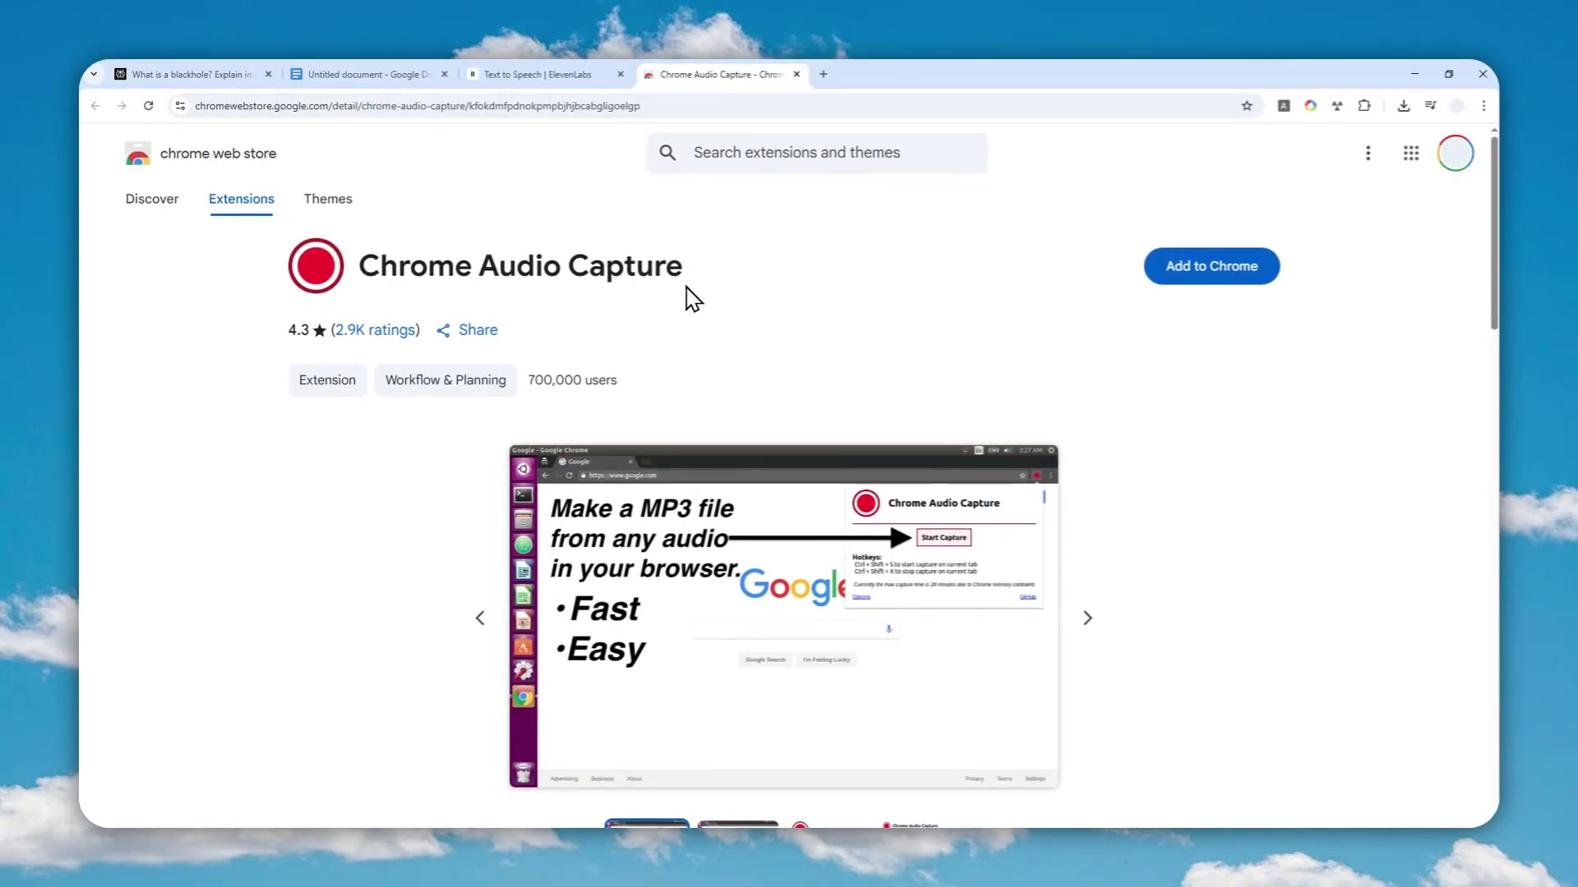
left_click(1220, 275)
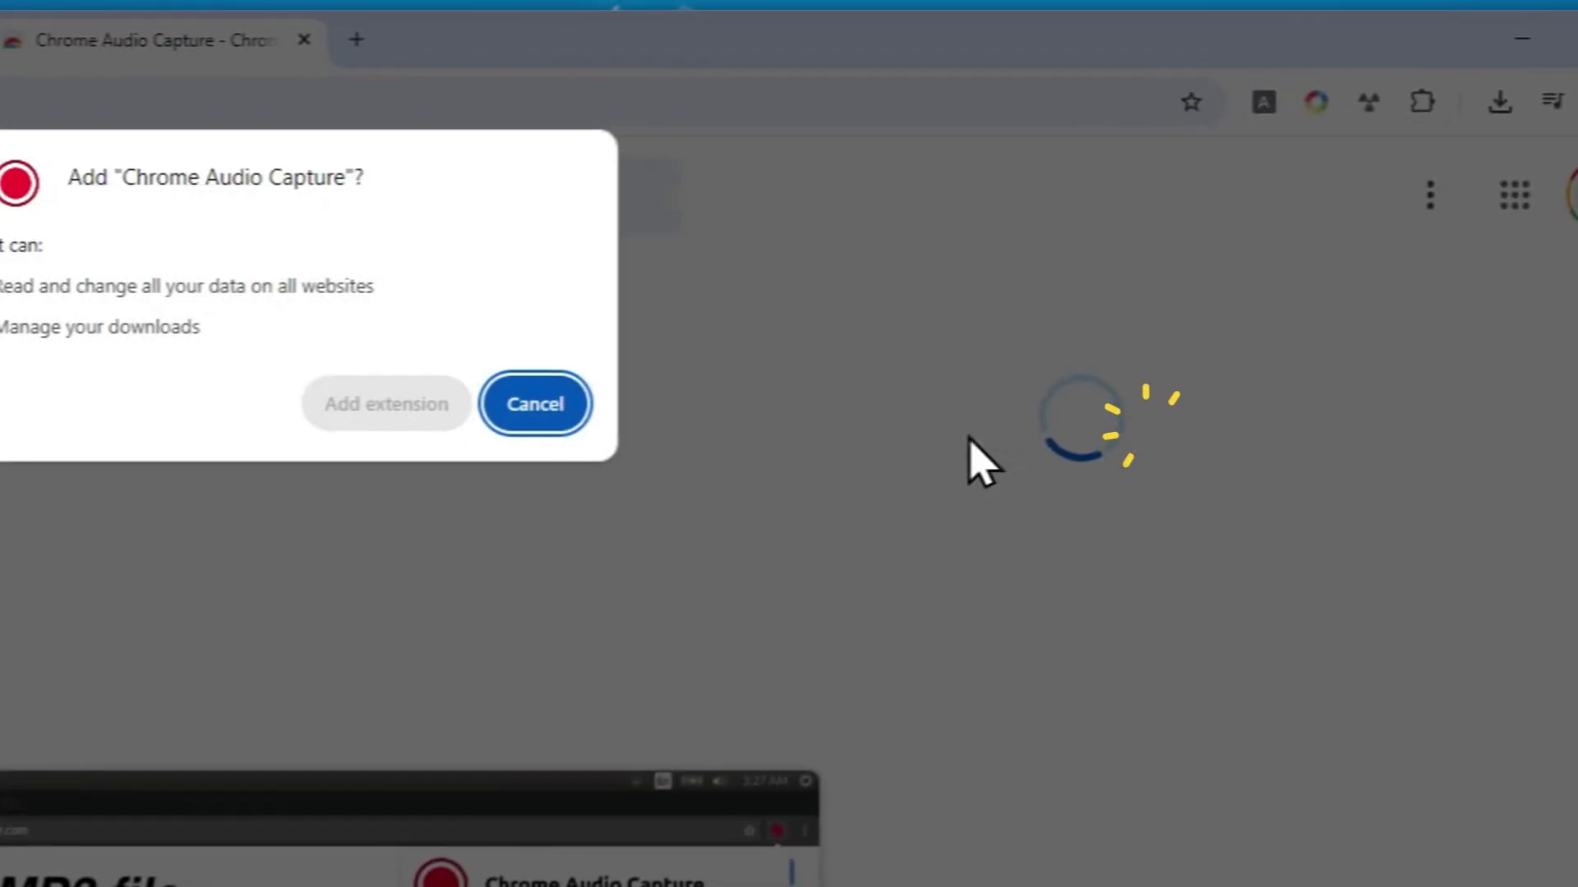
left_click(810, 451)
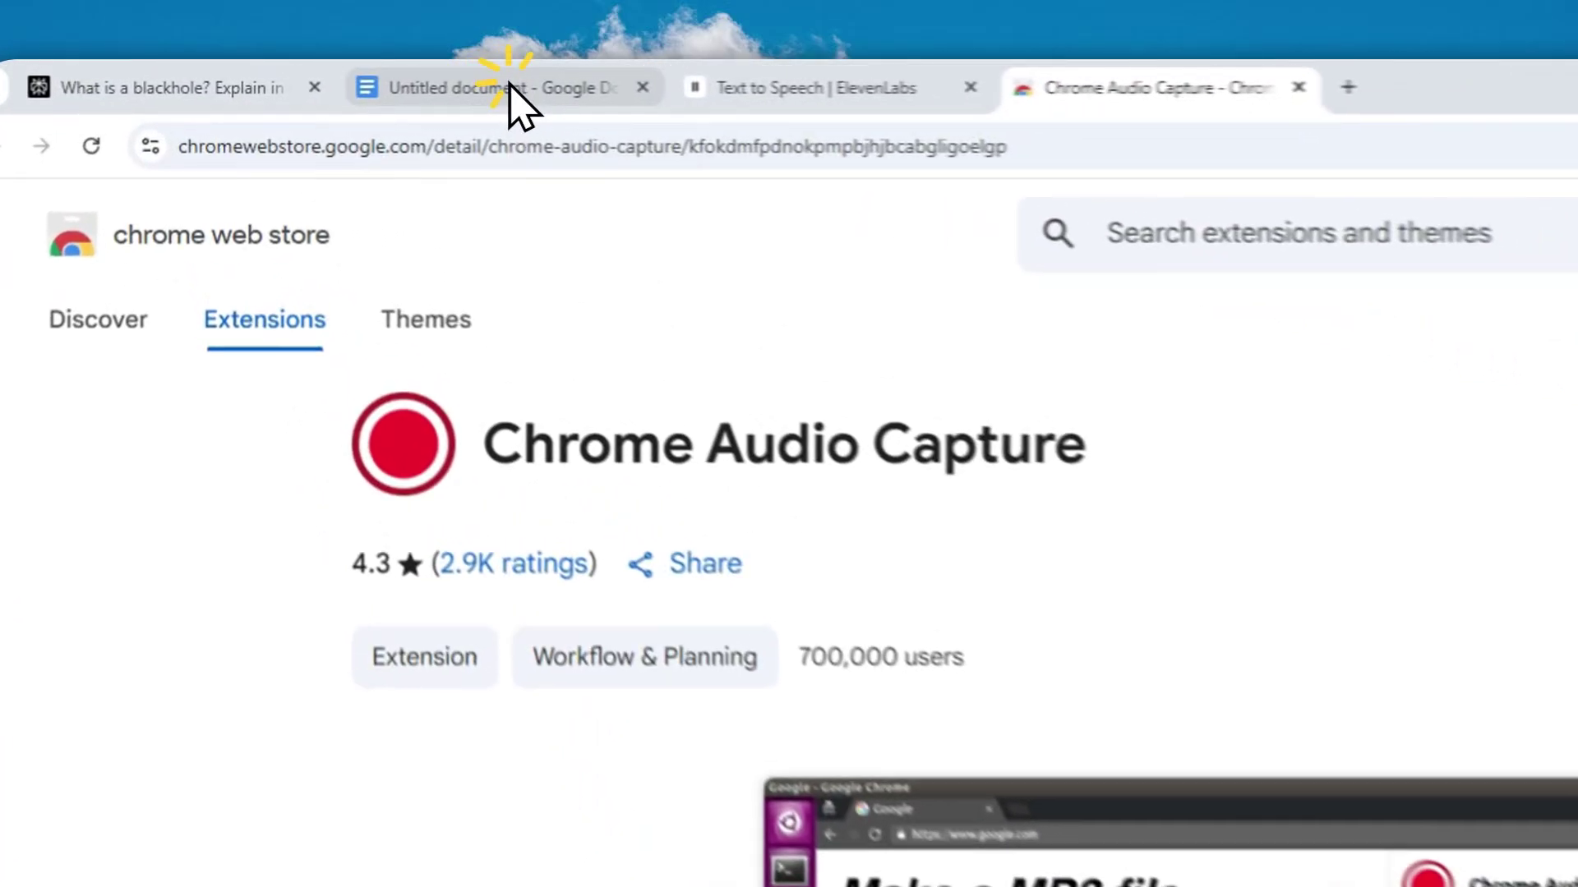
Pin Chrome Audio Capture, start capturing the Doc tab, and play the 8-second narration
left_click(386, 74)
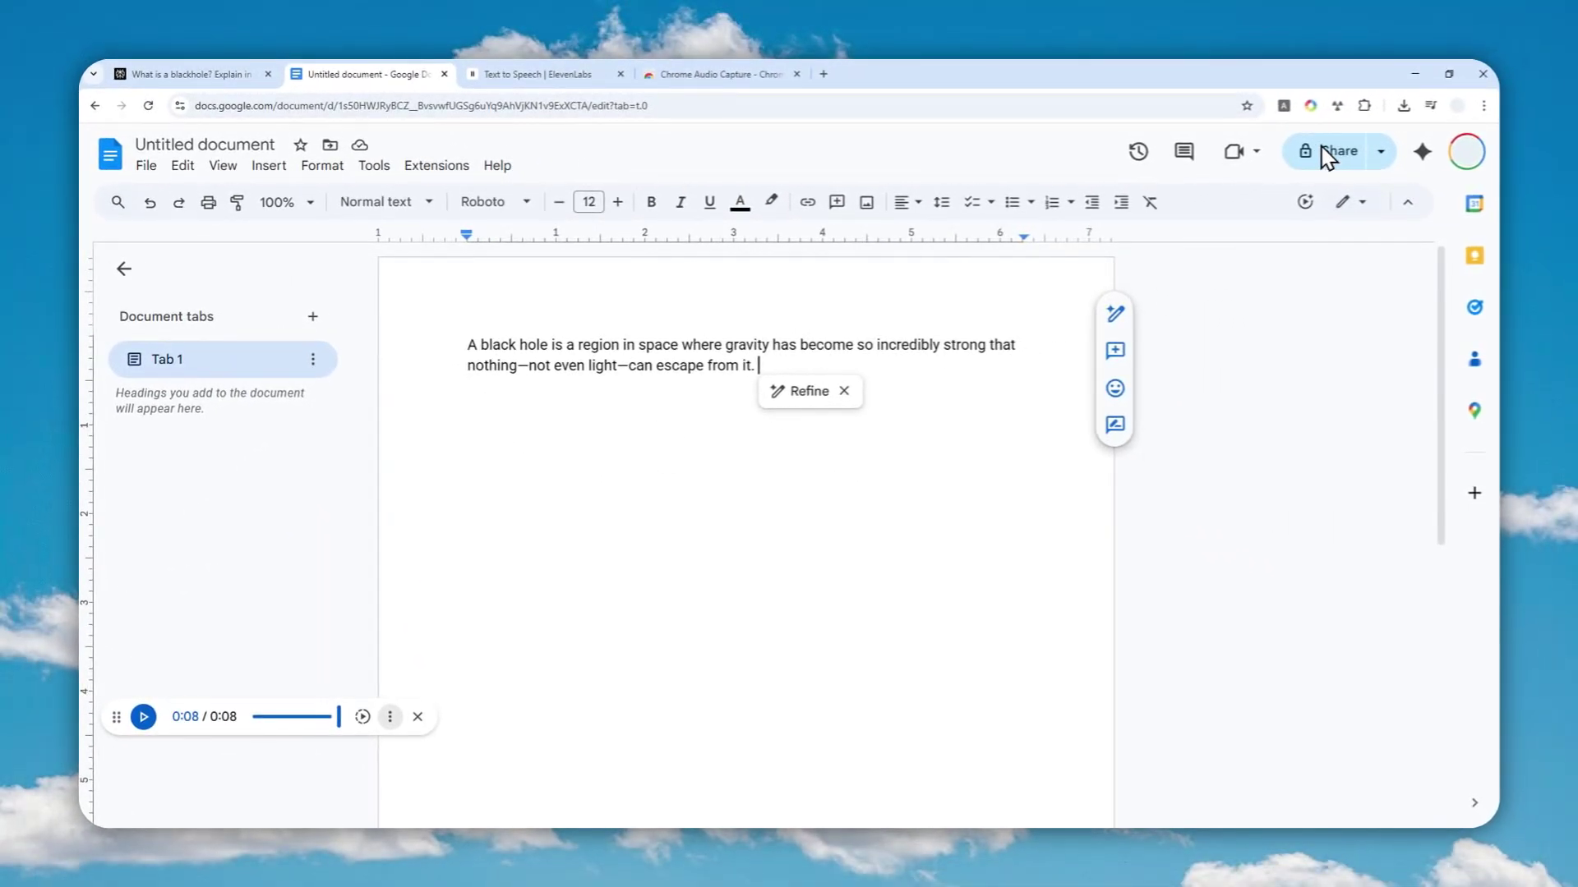
left_click(1364, 105)
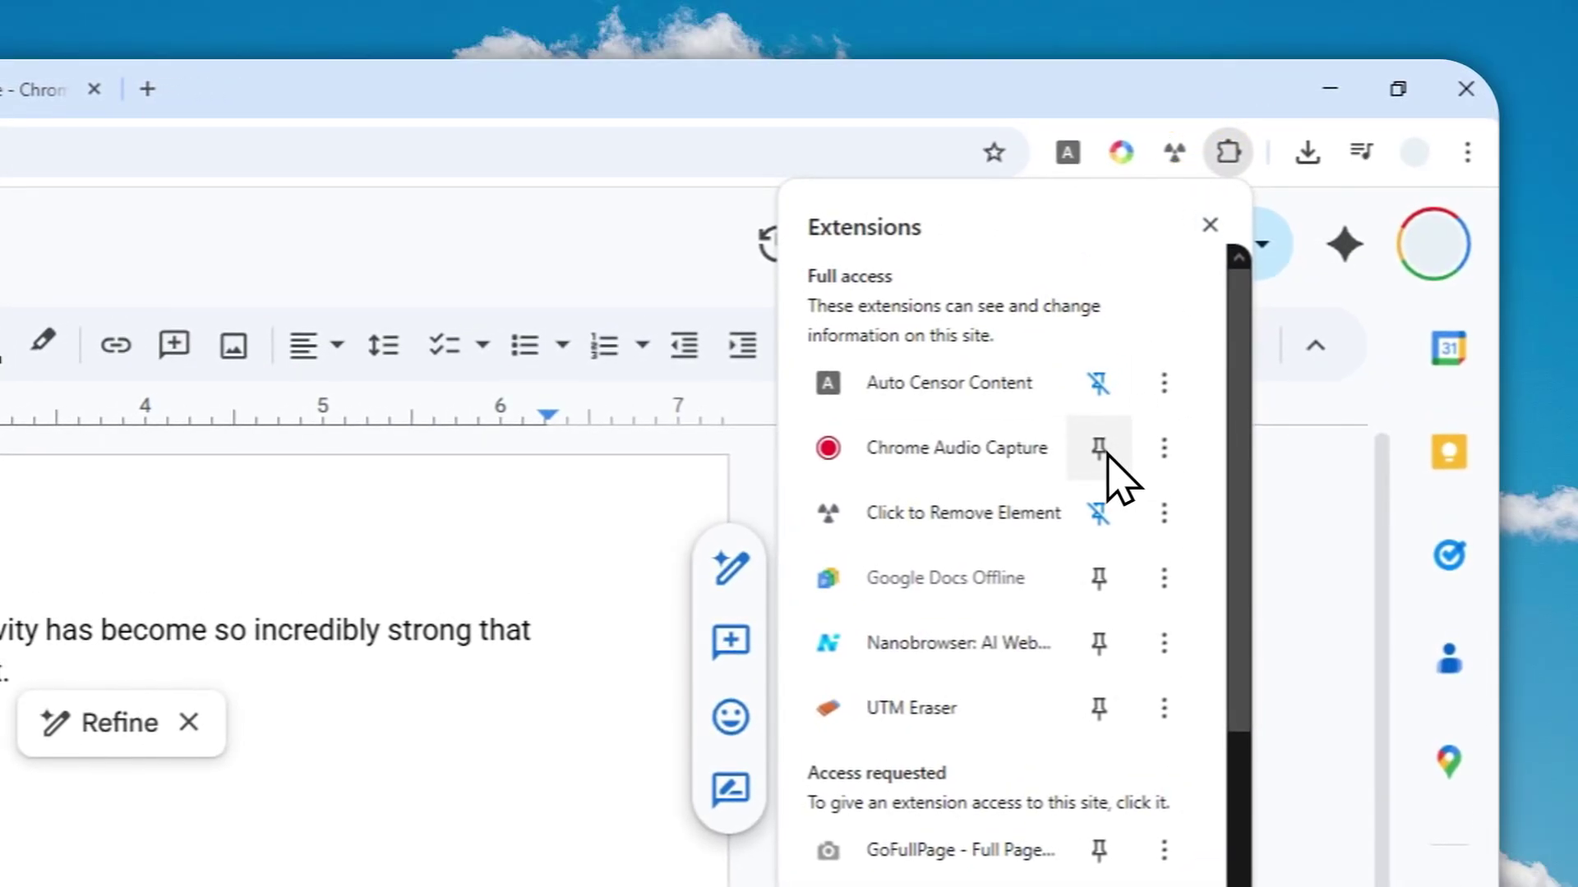
left_click(1099, 448)
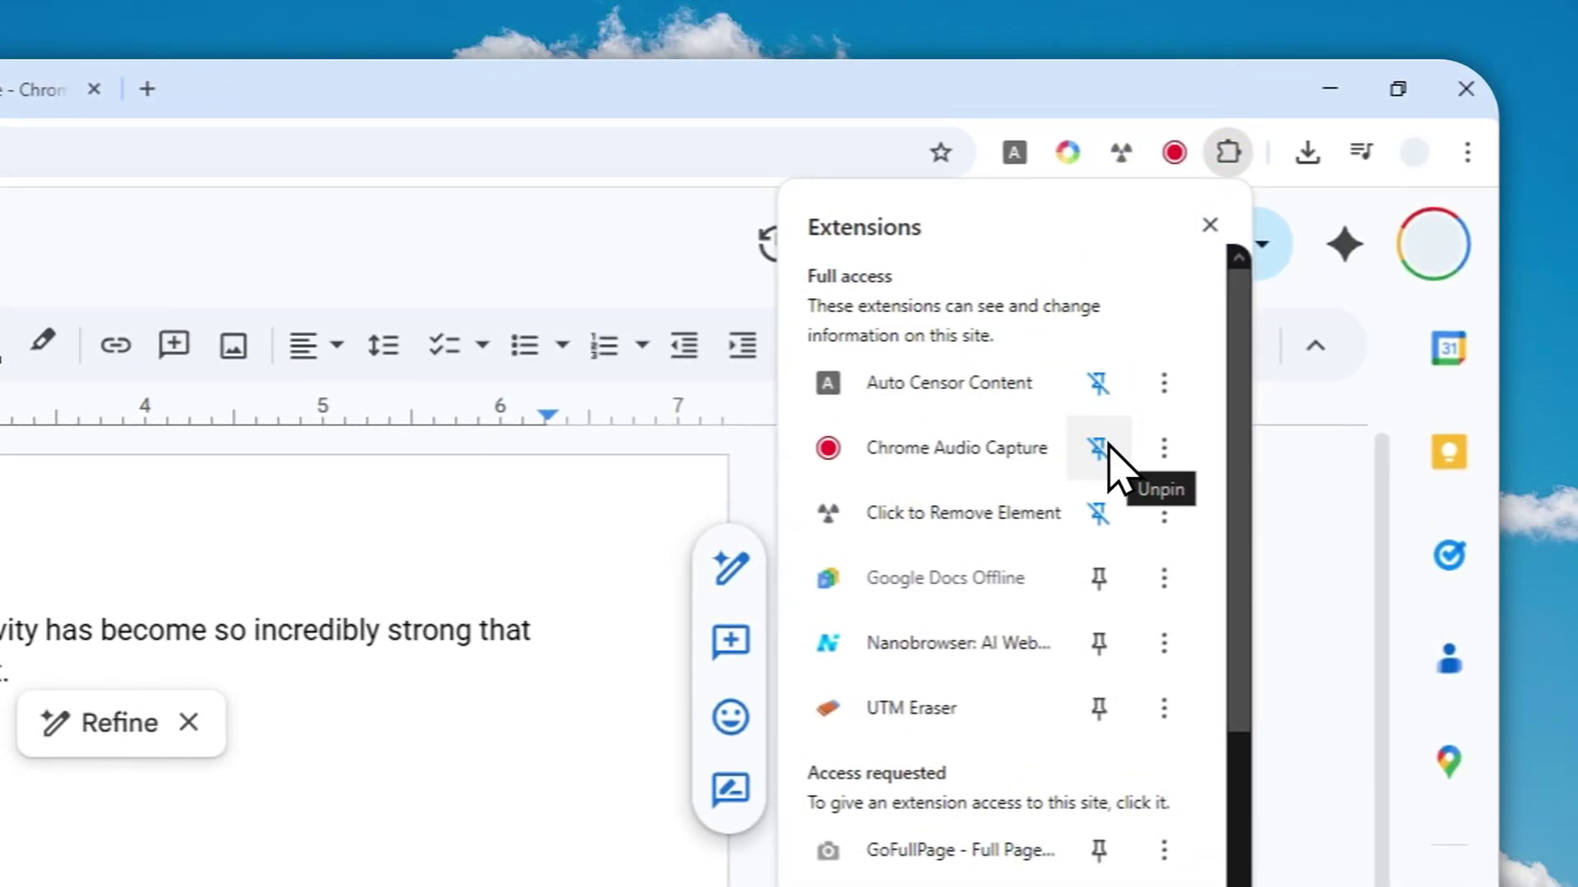
left_click(1175, 153)
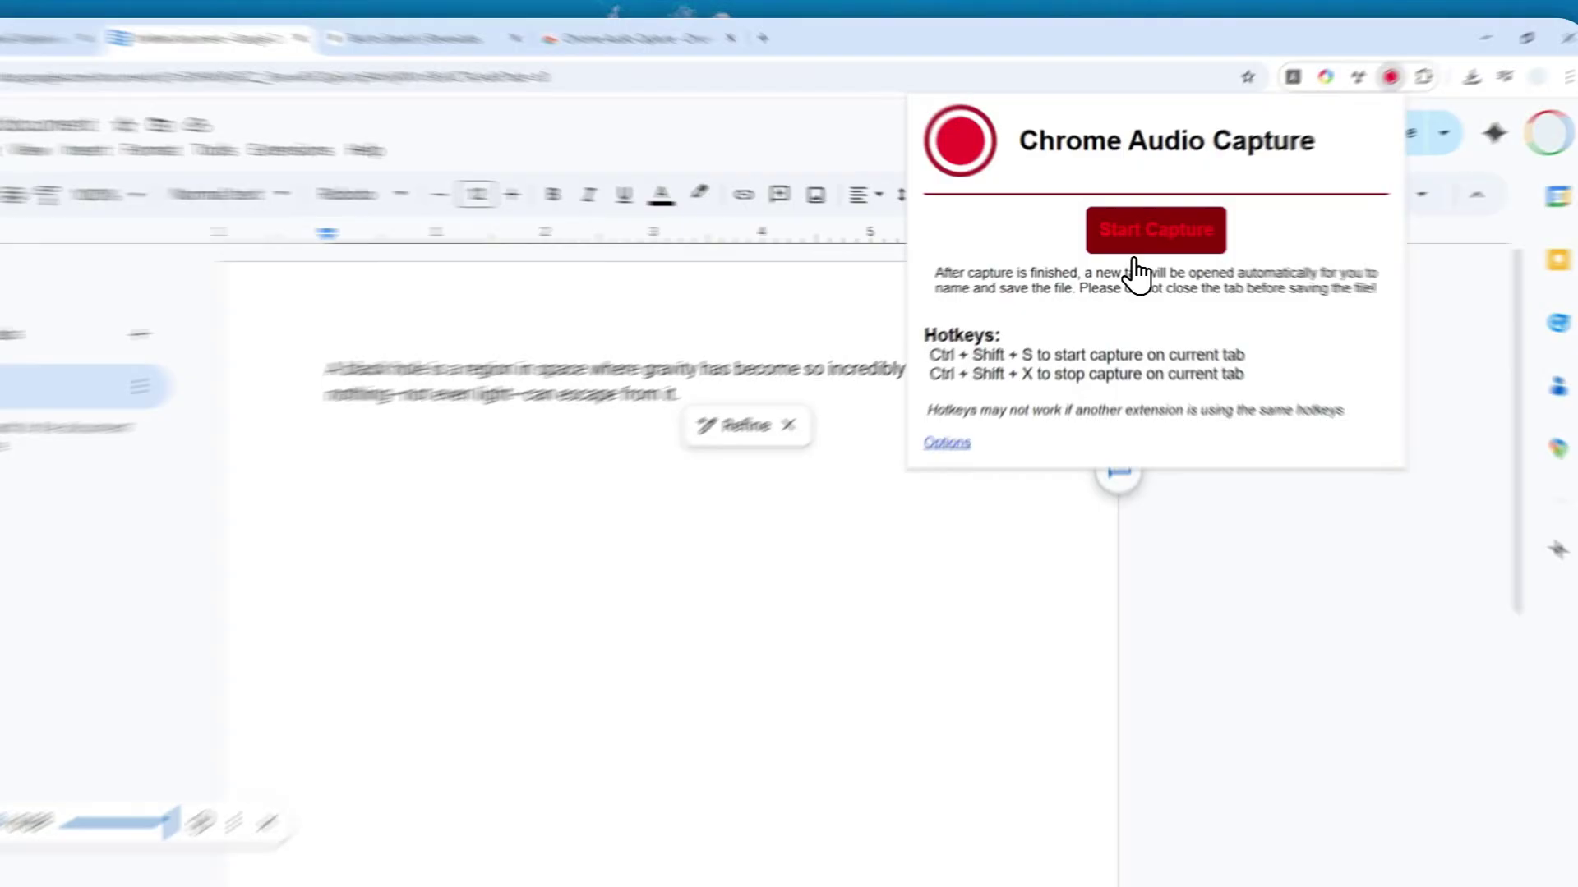
left_click(1141, 236)
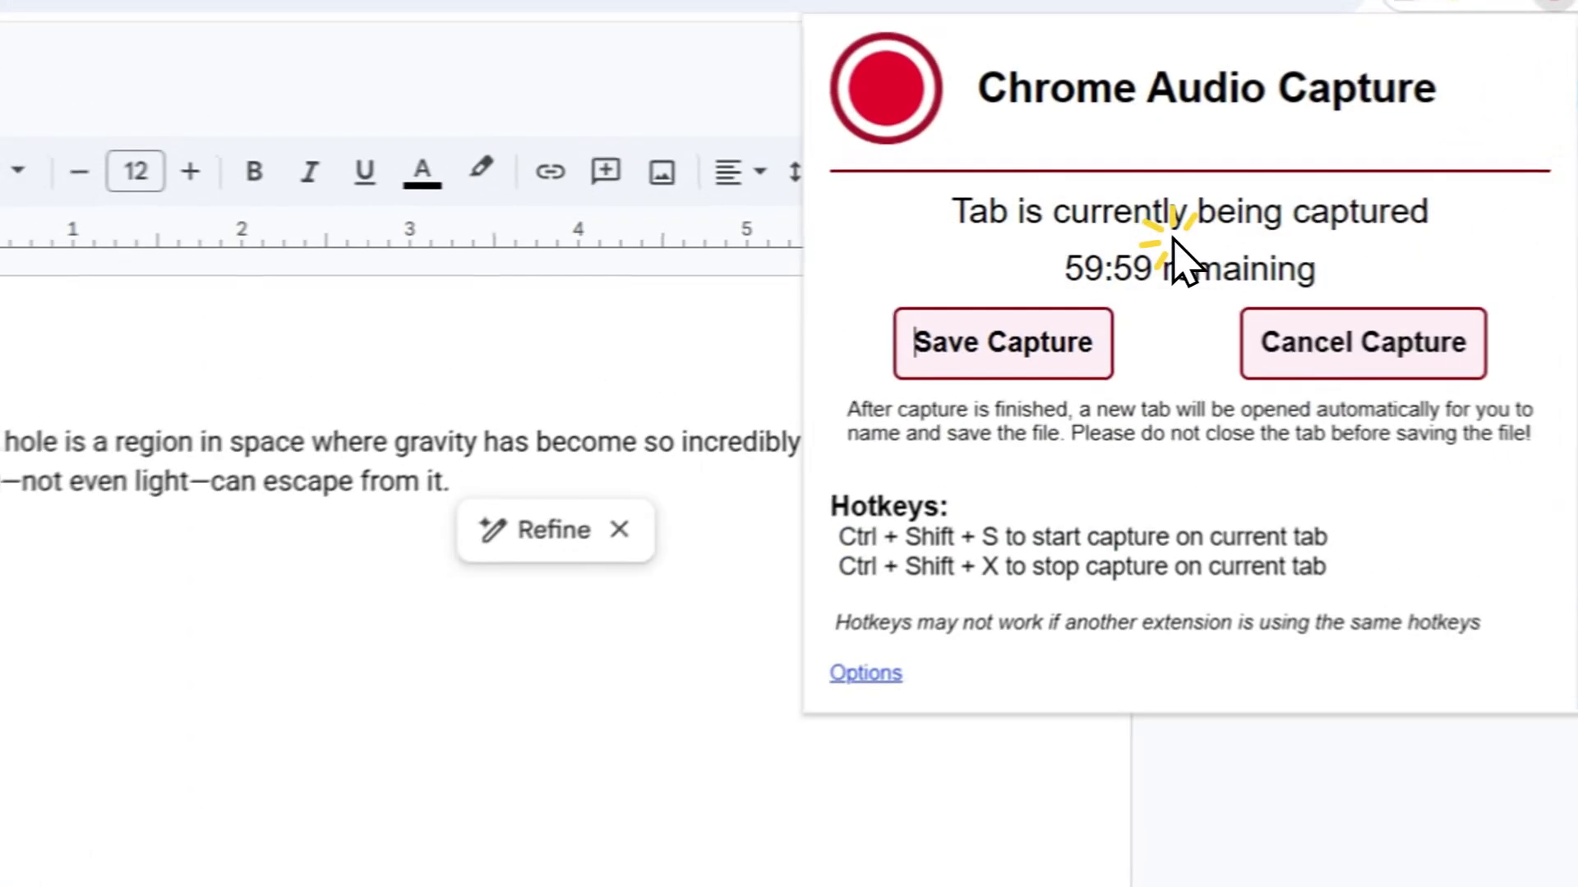
left_click(177, 628)
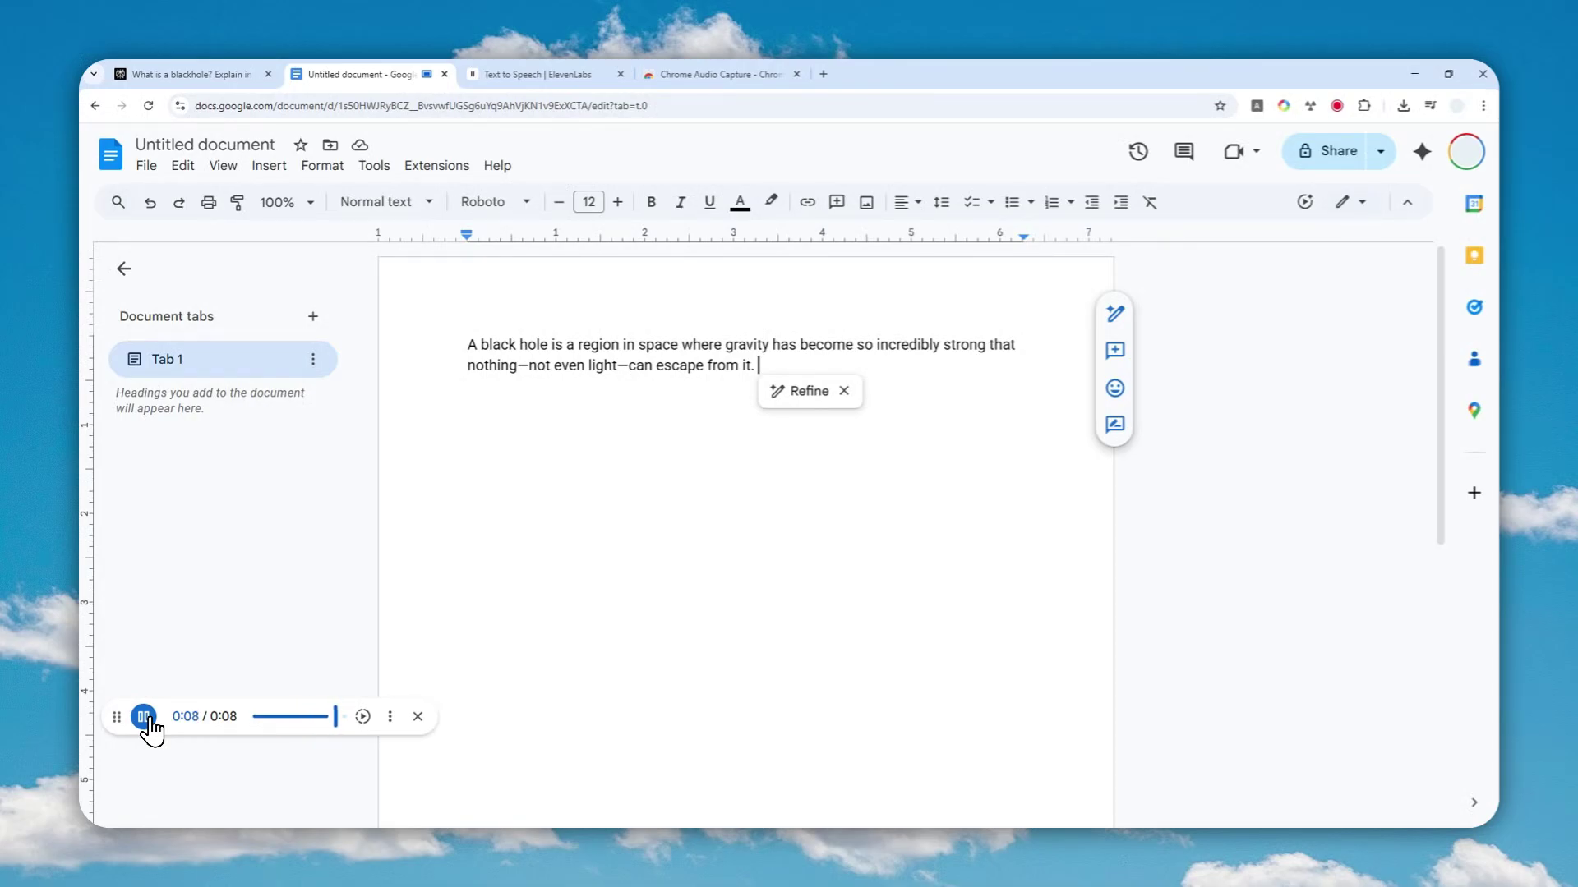
Stop the capture and save the 15-second recording as Sat Sep 20 2025.mp3
left_click(1336, 107)
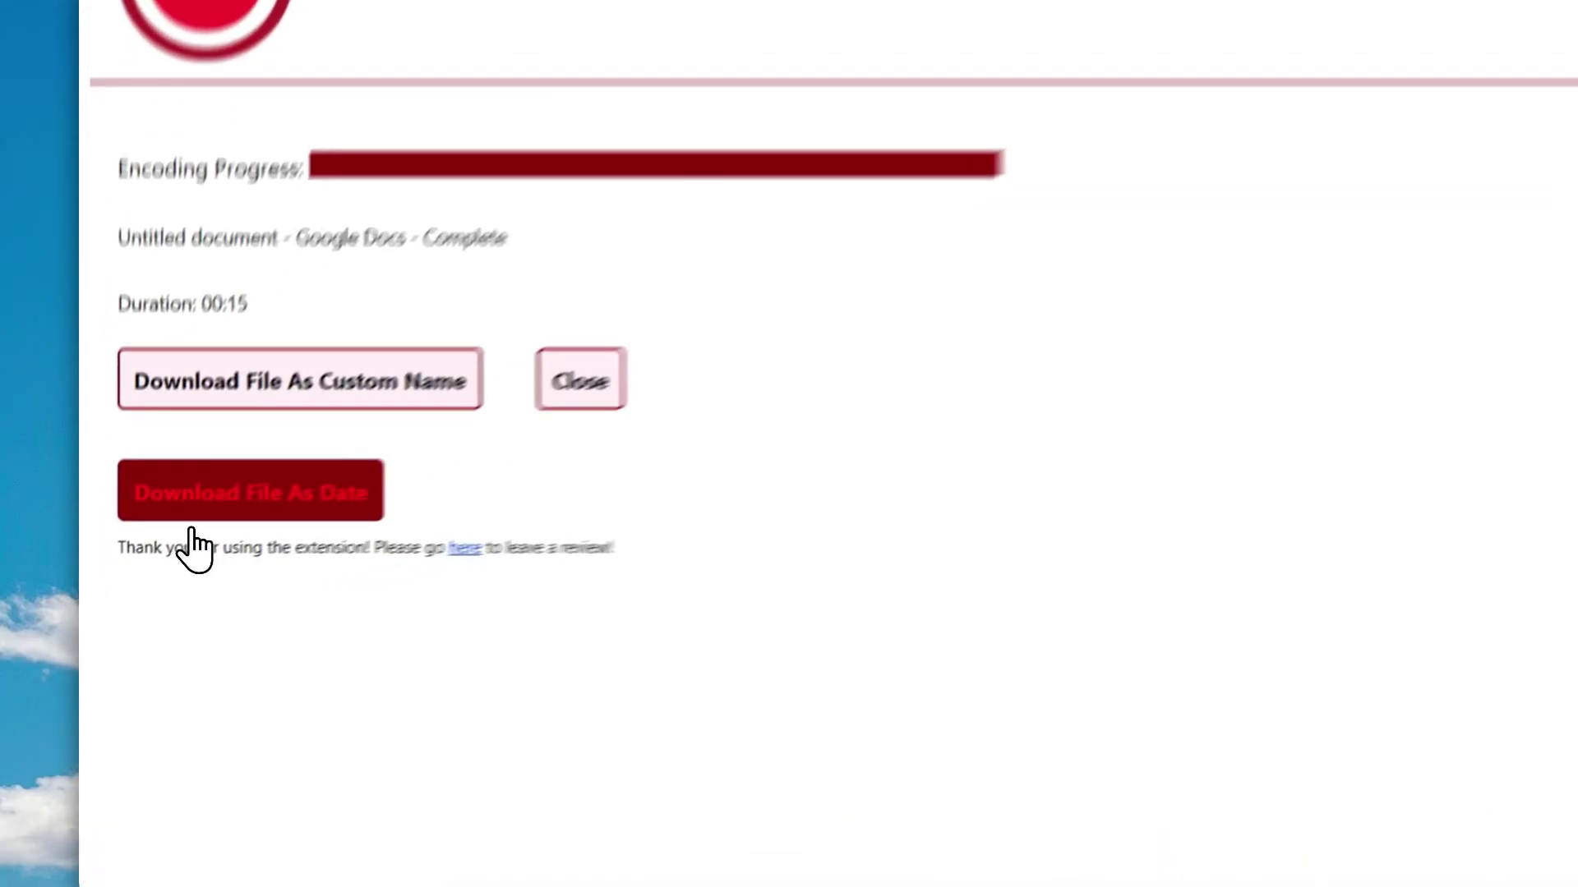
left_click(153, 543)
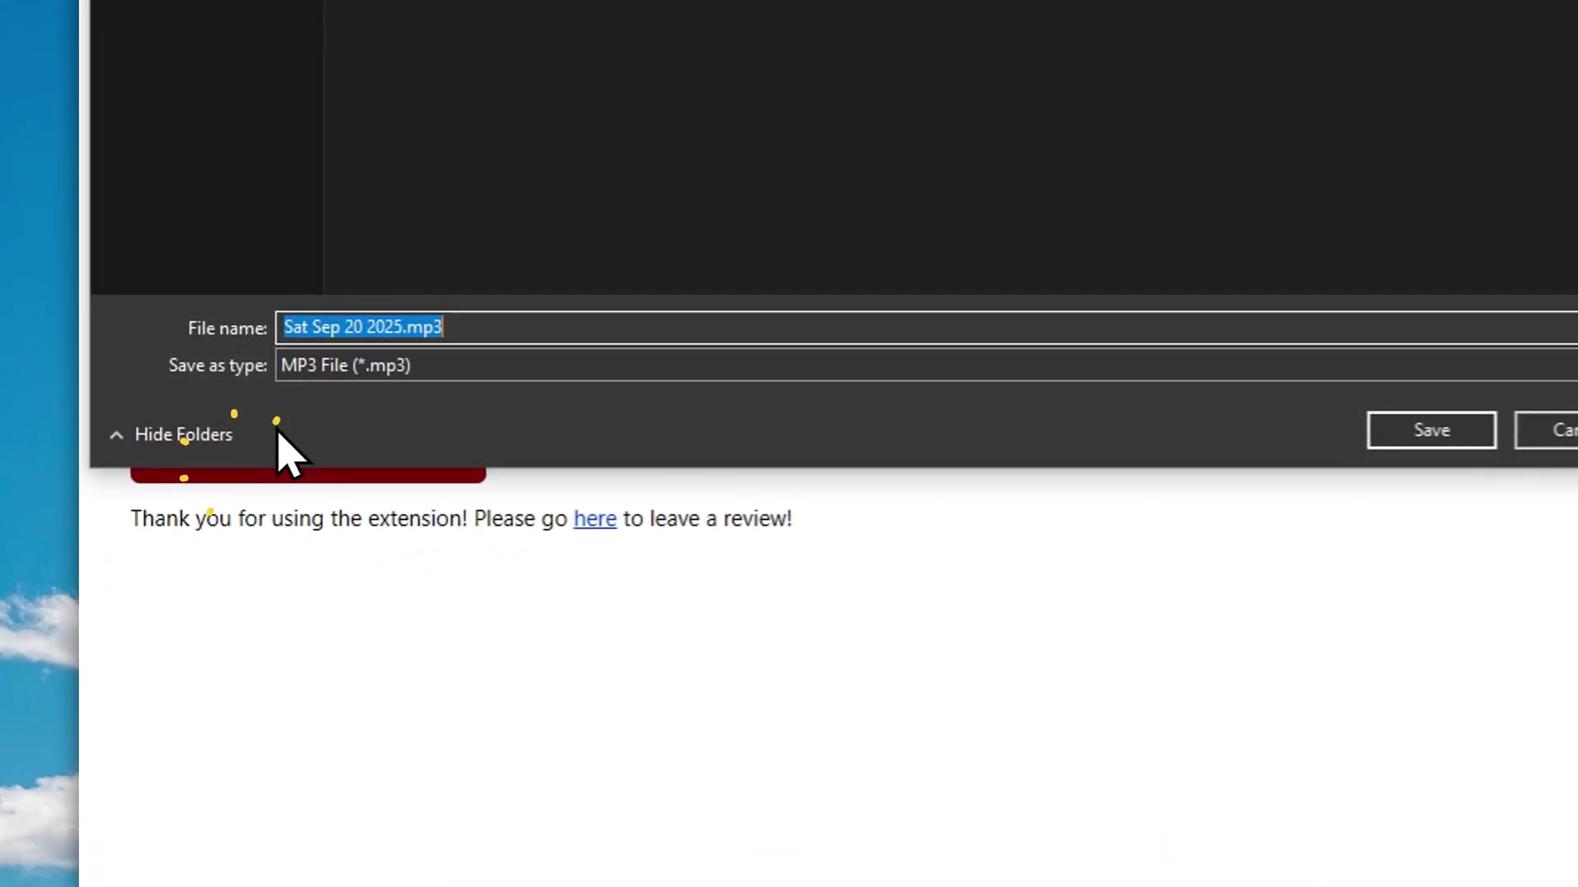
left_click(1431, 430)
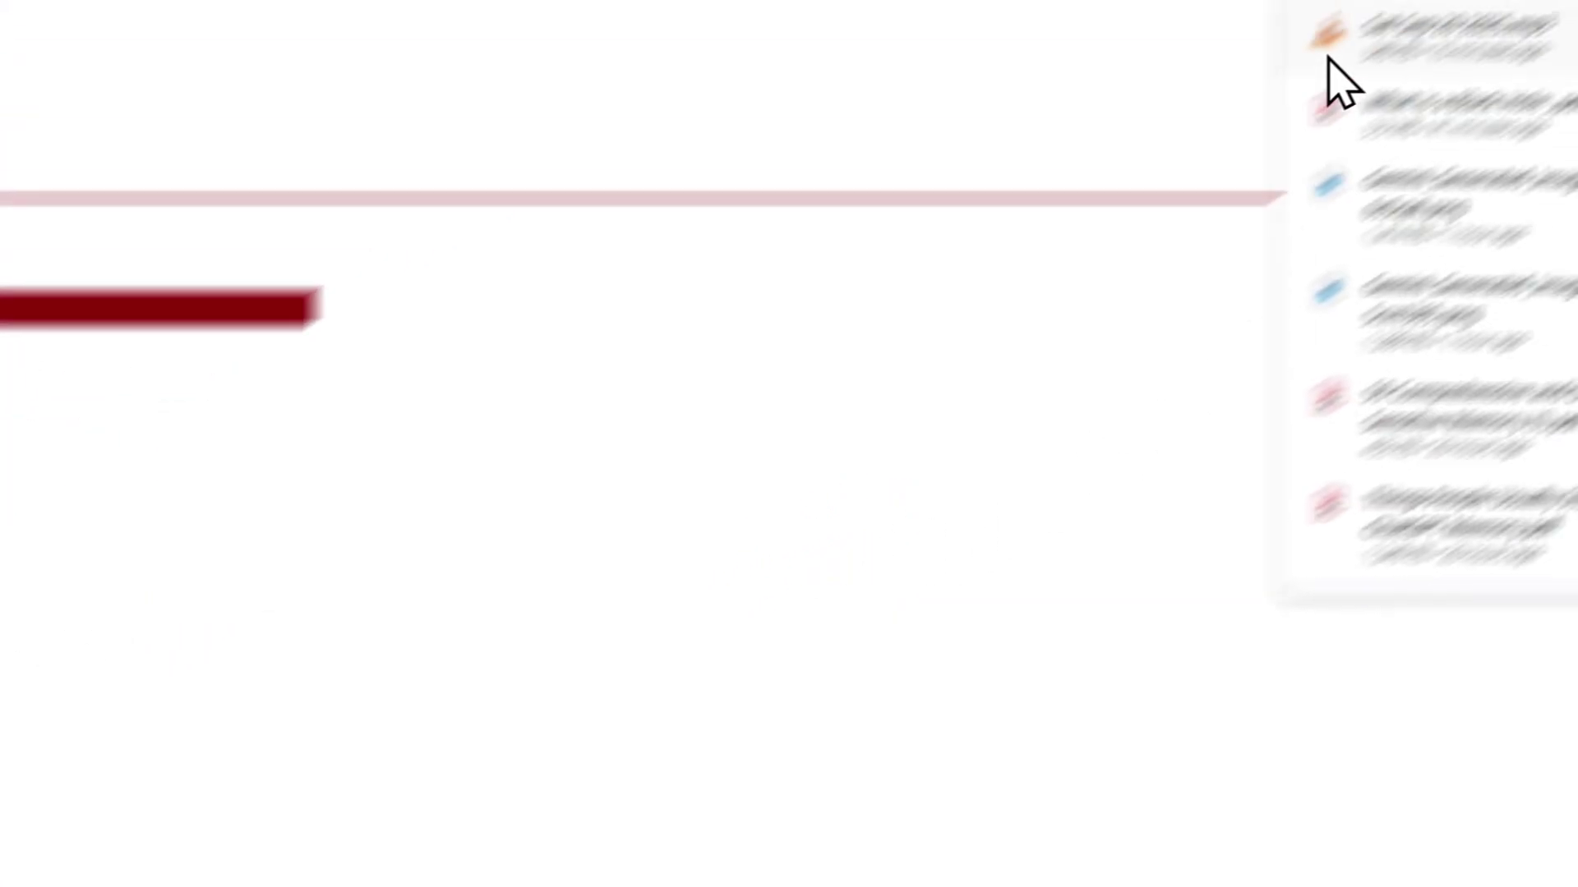
Open the downloaded Sat Sep 20 2025.mp3 in its own Chrome tab for playback
left_click_drag(1329, 58, 899, 0)
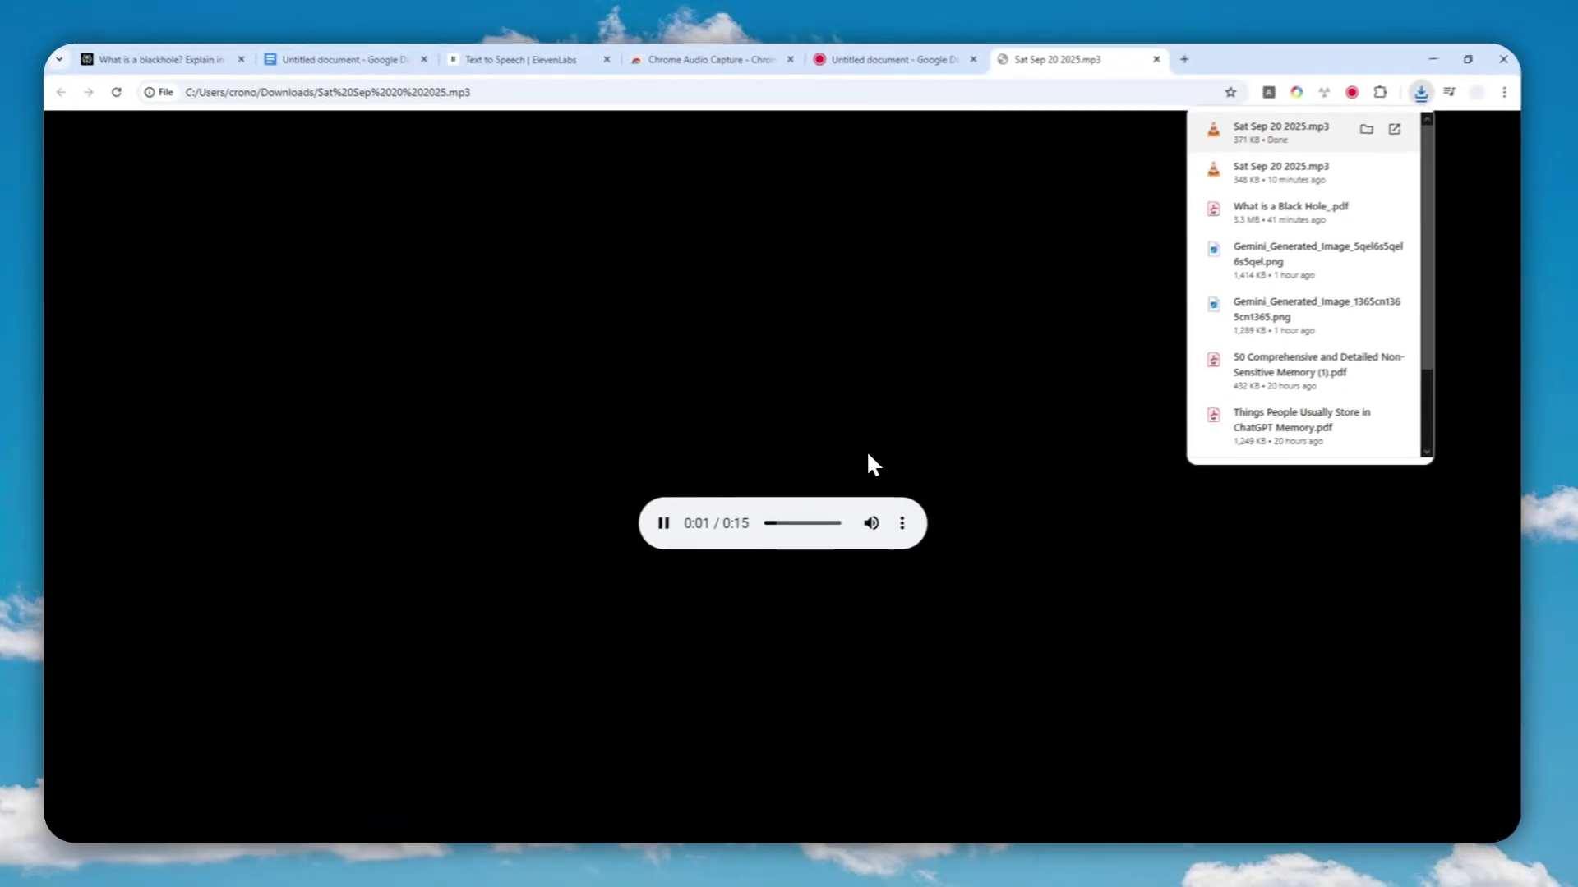